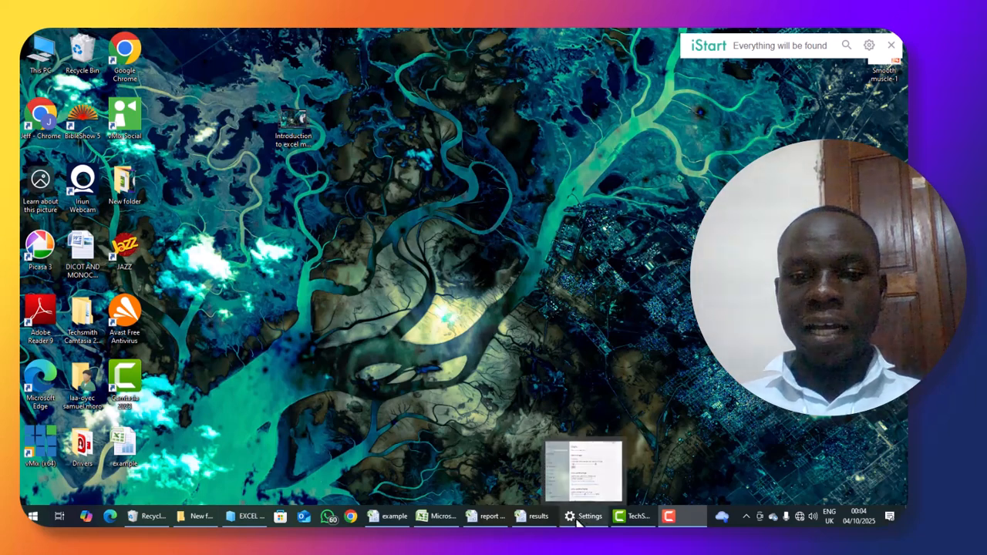
- Switch to the Book3 workbook in Excel and format the report title in A1 as Arial Black, size 14
mouse_move(446, 521)
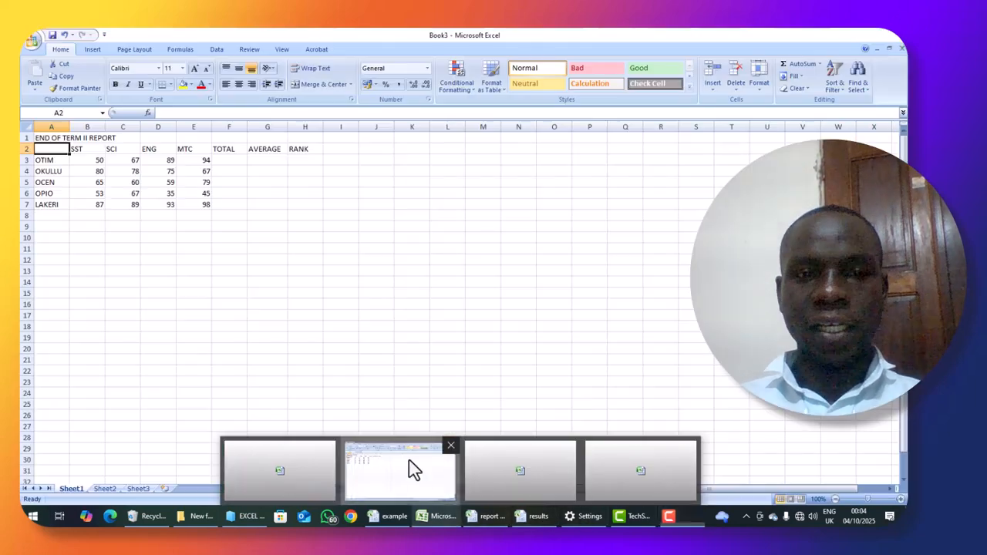
click(409, 462)
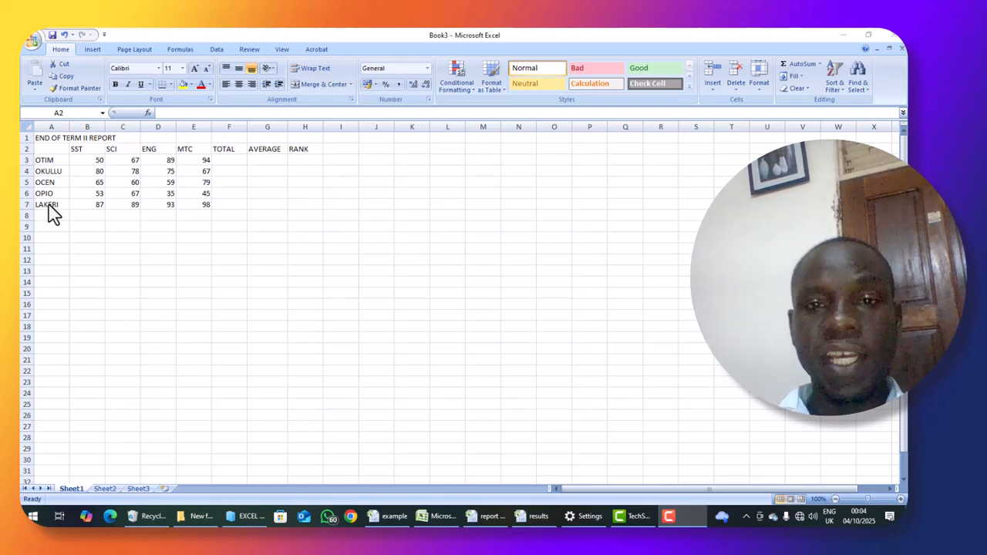
click(61, 136)
click(61, 137)
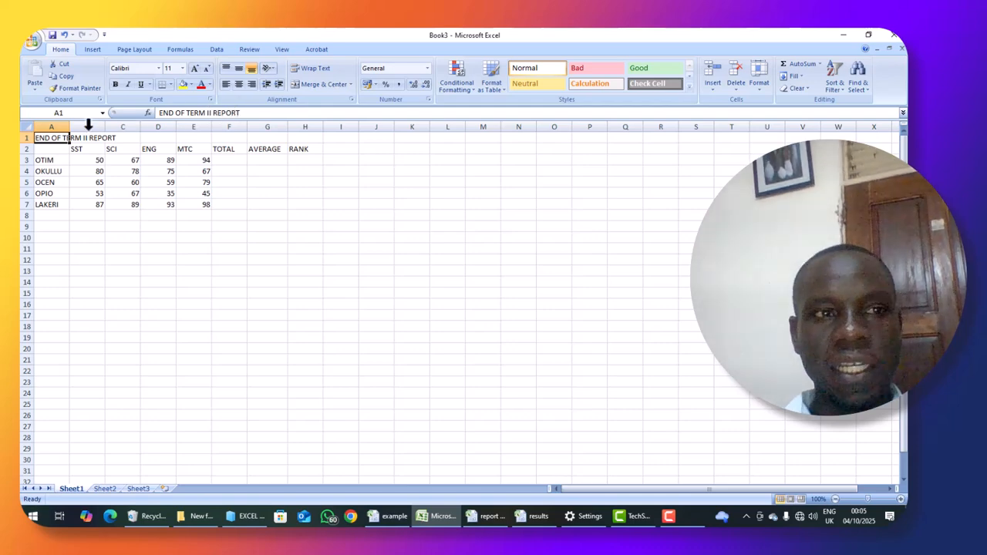
click(158, 67)
click(157, 67)
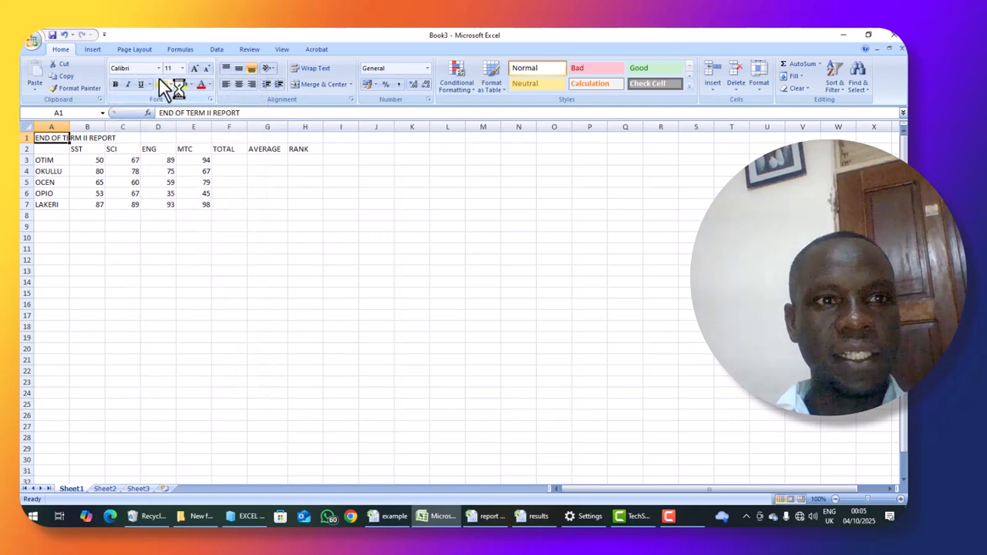
click(158, 68)
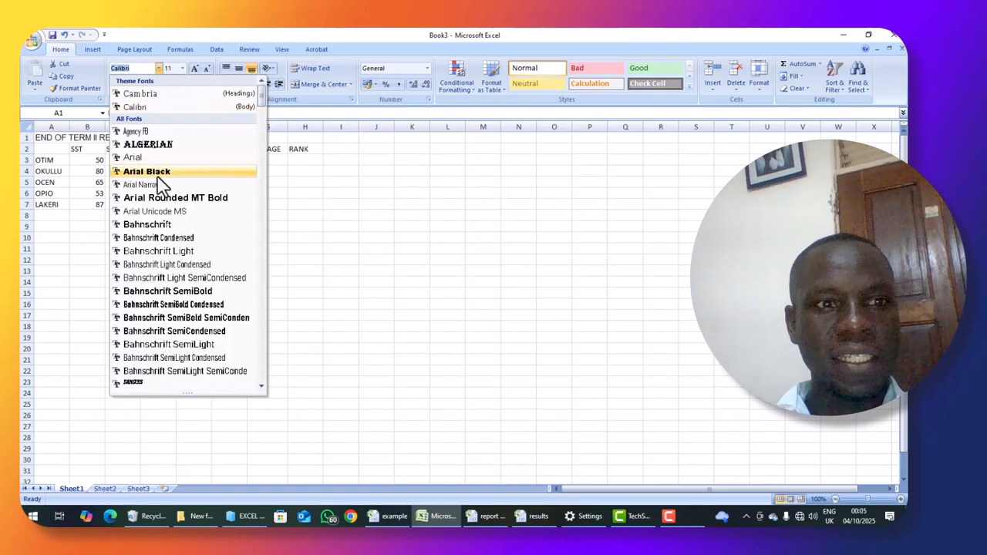
click(160, 172)
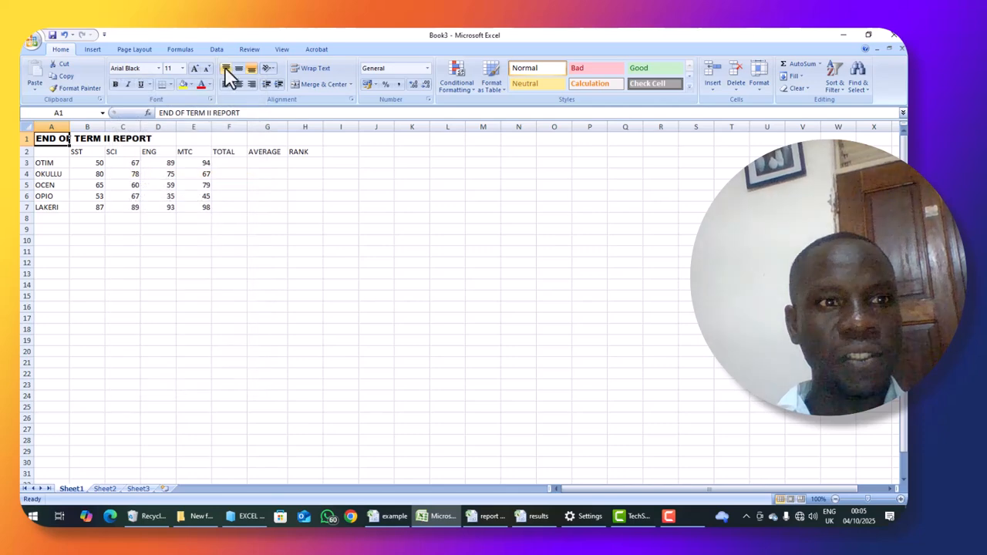
click(182, 68)
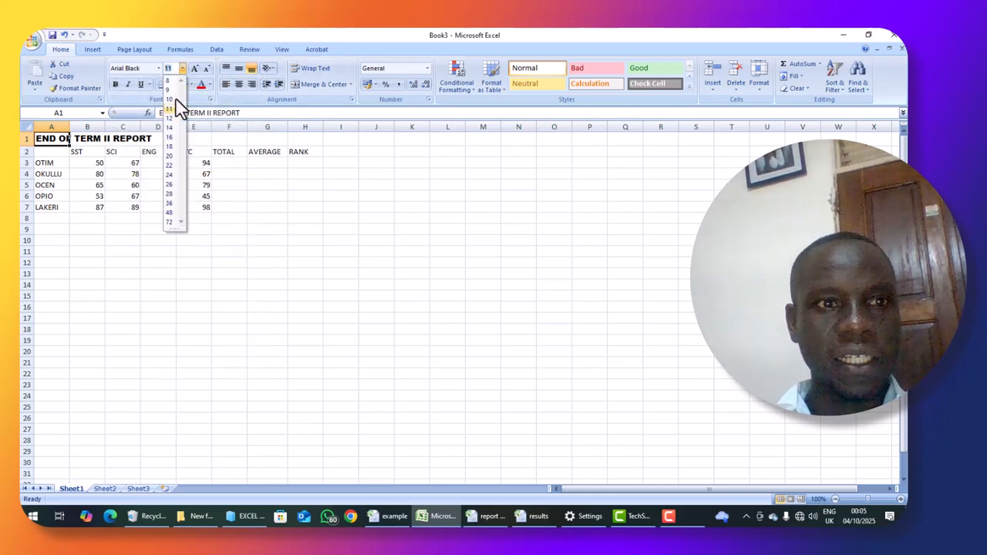
click(170, 129)
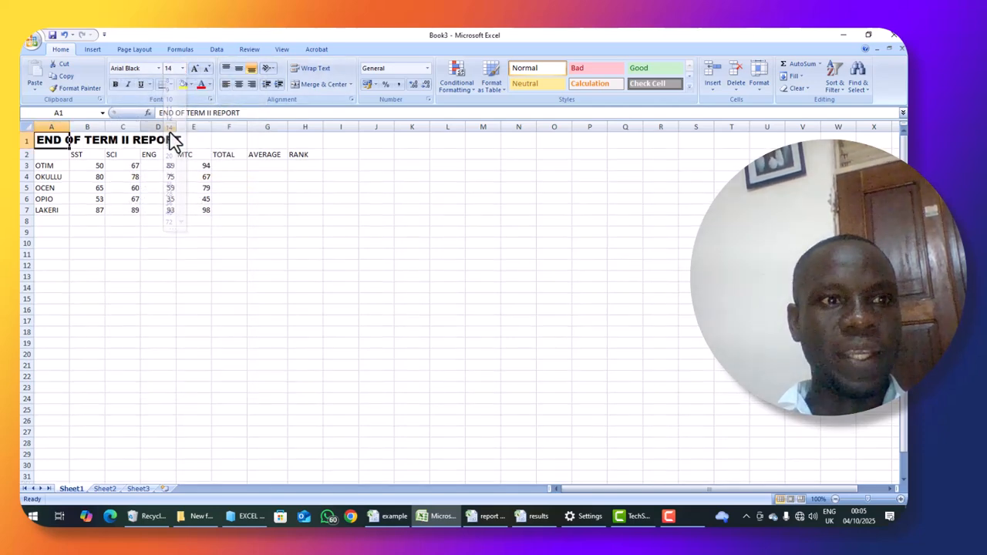
click(194, 276)
- Make the subject headings SST, SCI, ENG and MTC in B2 to E2 bold
click(77, 155)
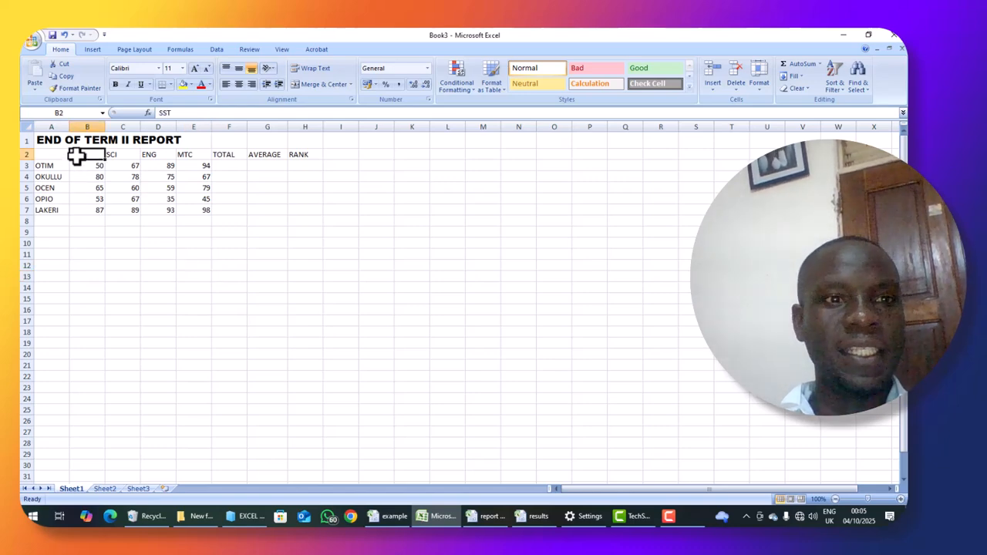
click(115, 85)
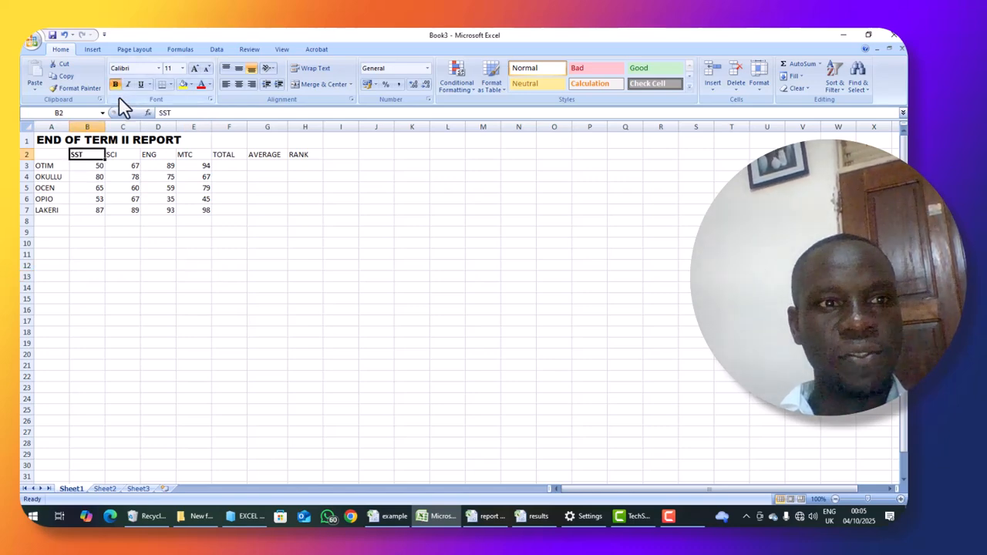
click(123, 155)
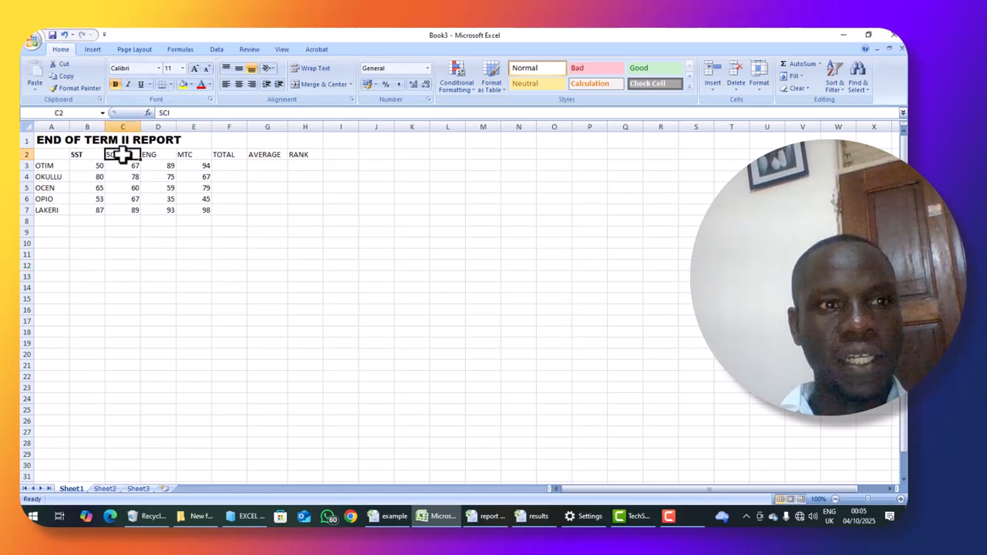
click(118, 87)
click(158, 156)
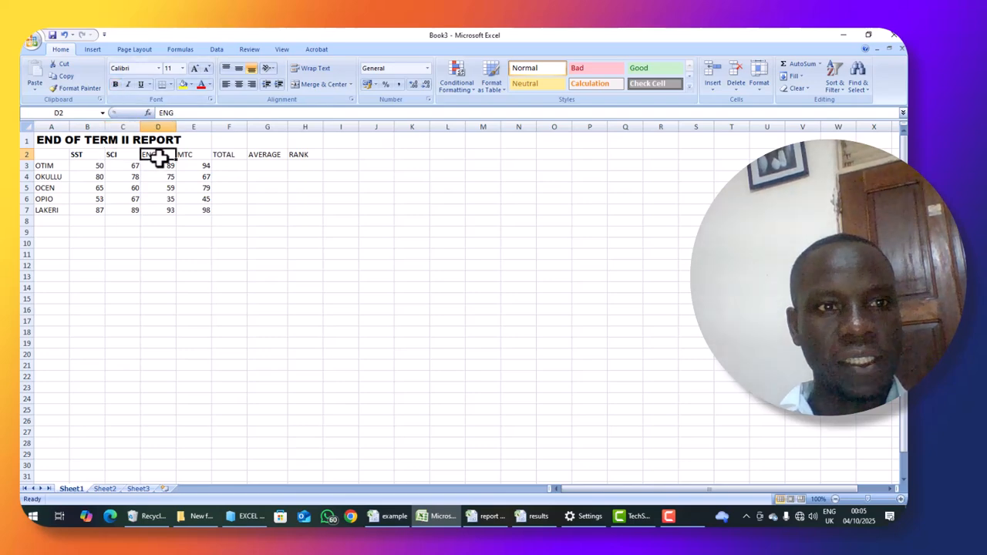
click(116, 86)
click(190, 156)
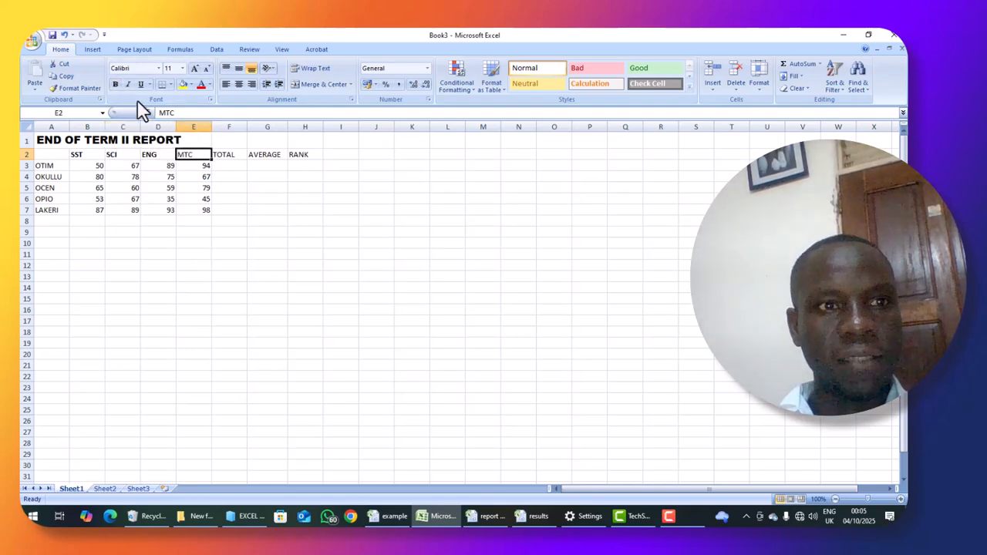
click(116, 87)
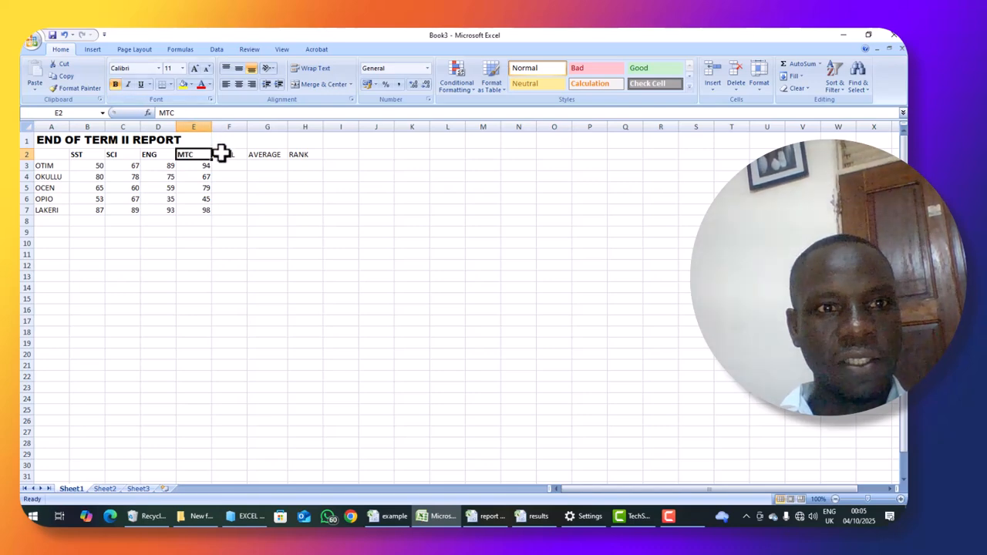
- Make the TOTAL, AVERAGE and RANK headings in F2 to H2 bold
click(221, 153)
click(117, 84)
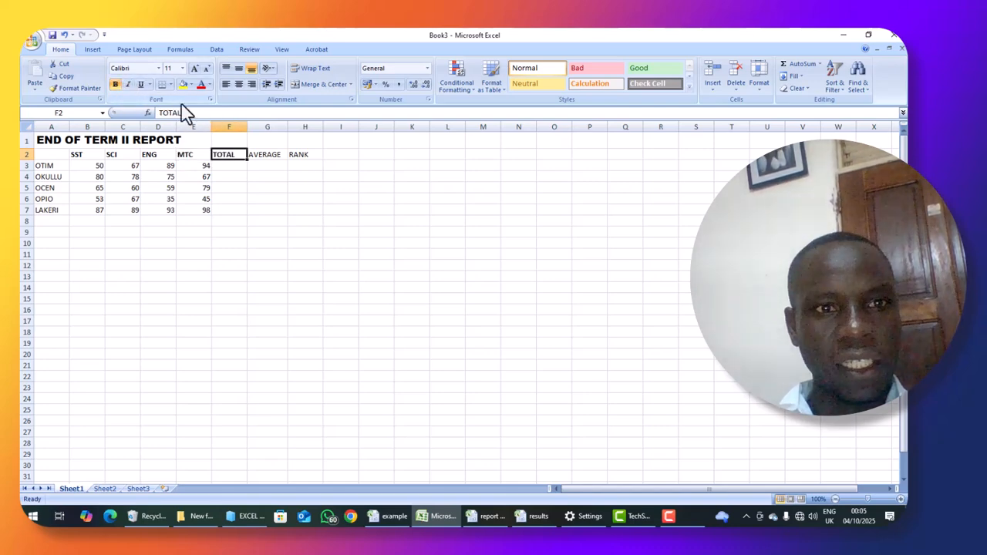
click(255, 152)
click(116, 86)
click(293, 154)
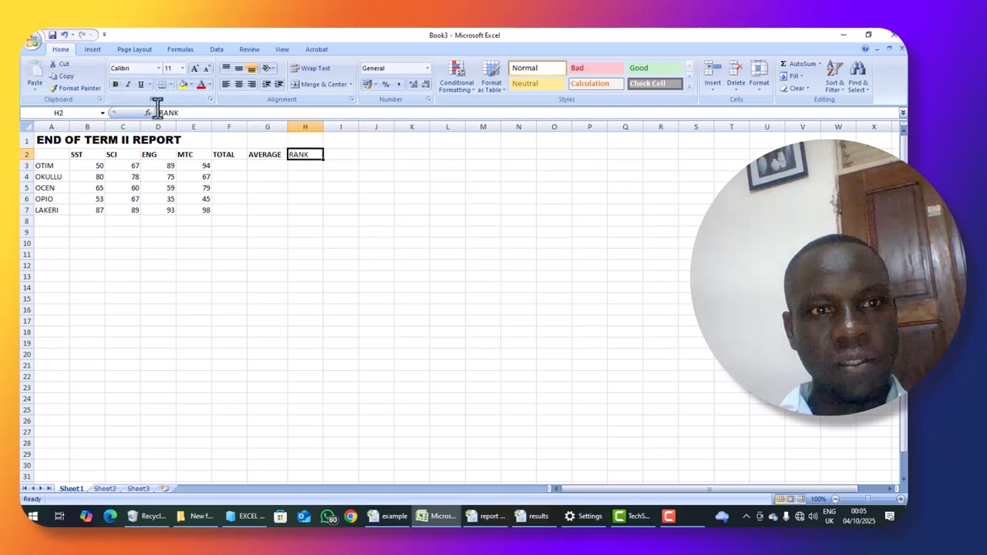
click(116, 84)
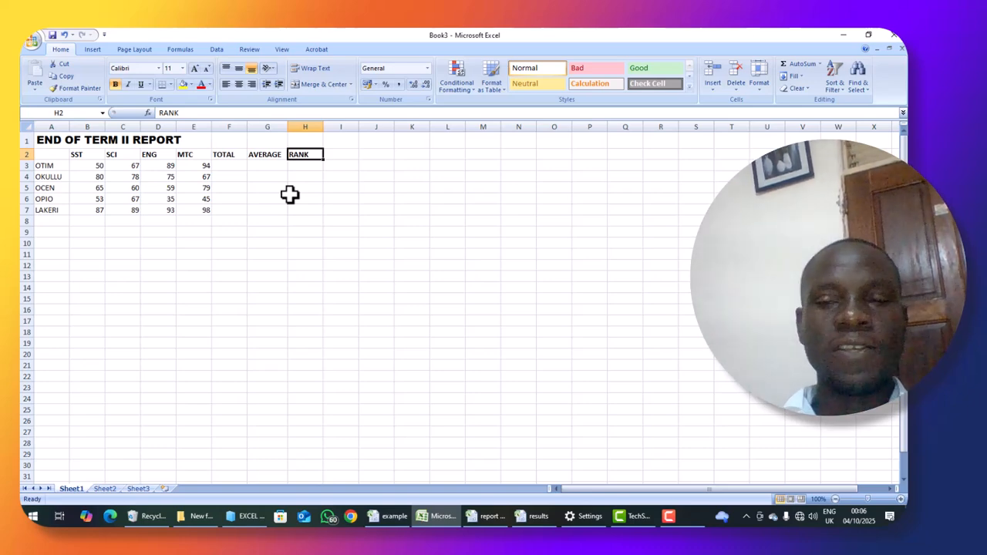
- Total the first student's marks by entering the formula =SUM(B3:E3) in cell F3
click(230, 168)
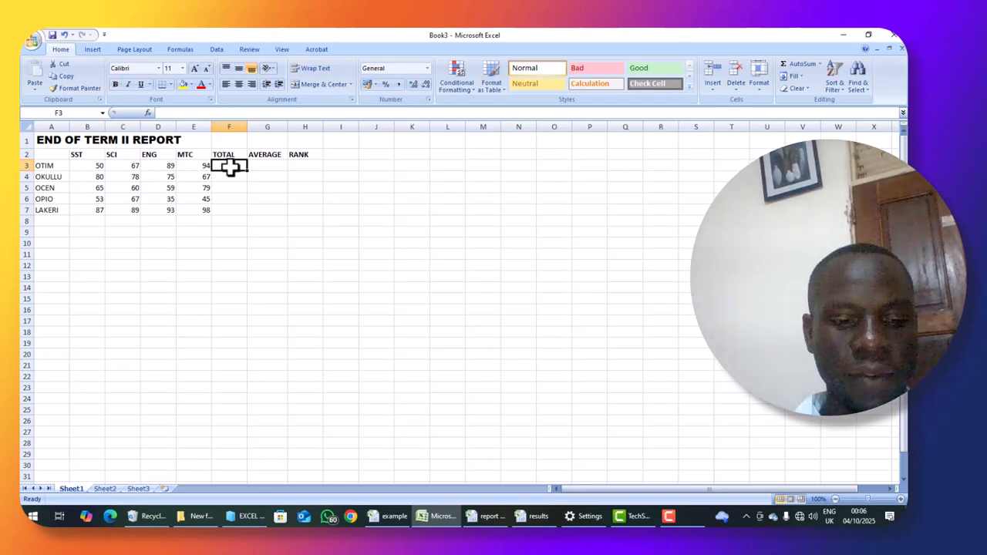
text(SU)
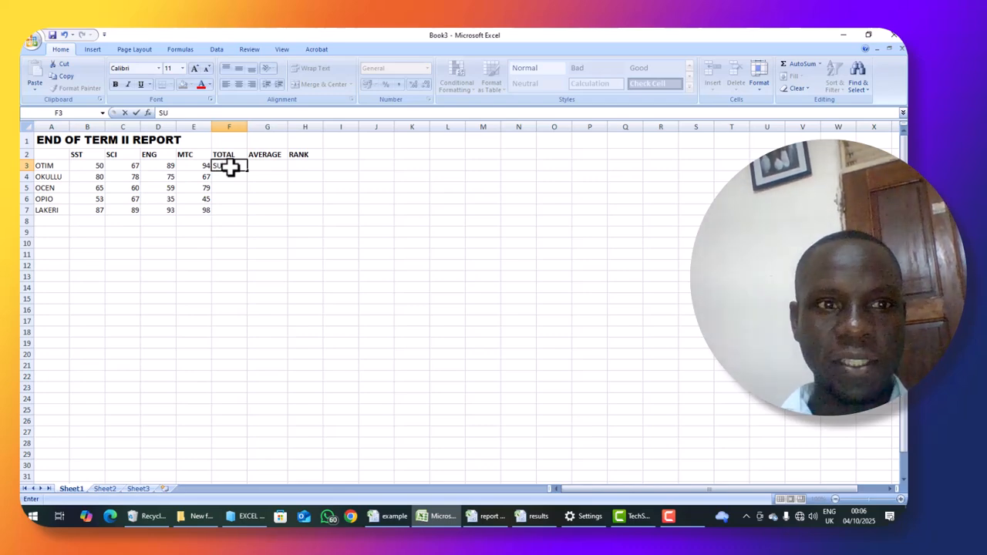
key(BackSpace)
key(BackSpace)
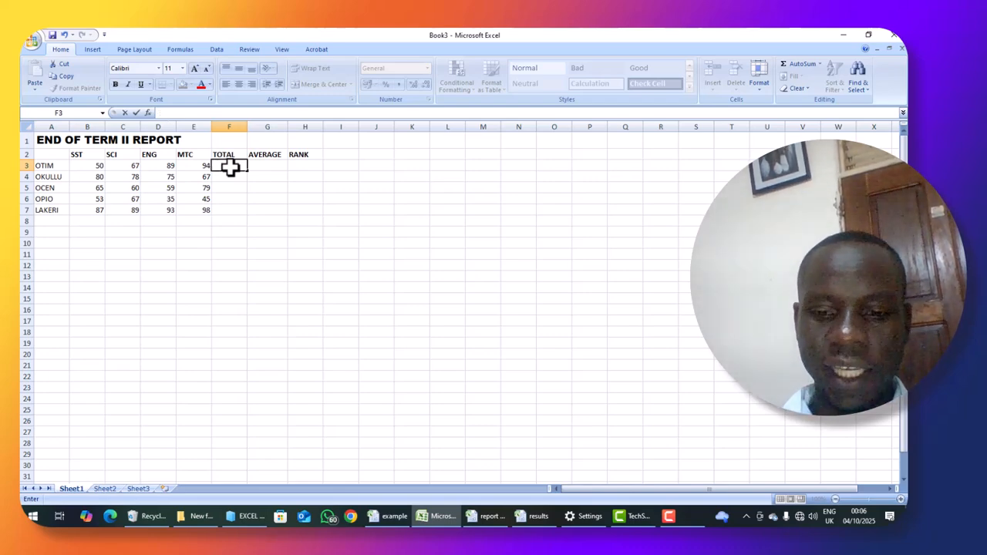
text(=SU)
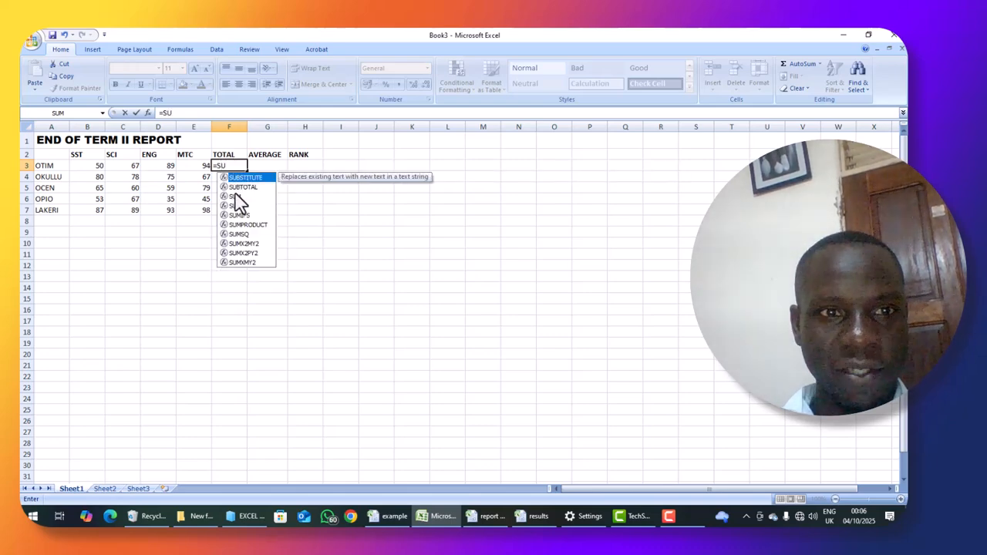
click(236, 196)
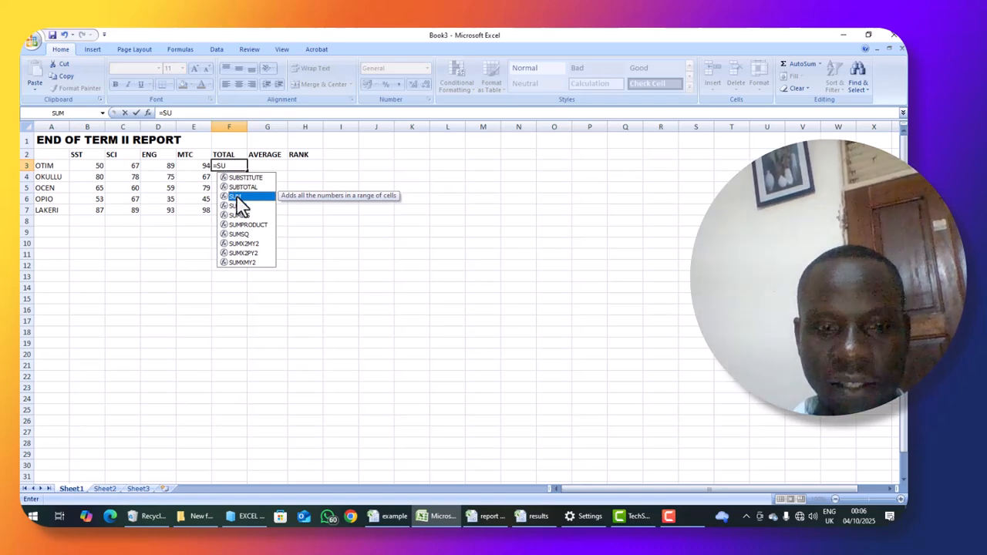
text(M)
click(238, 165)
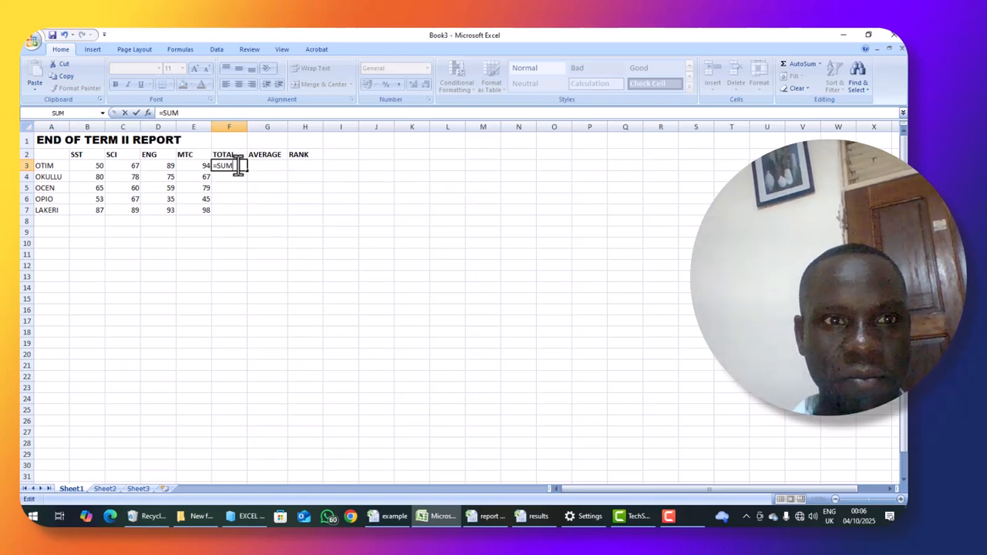
text(()
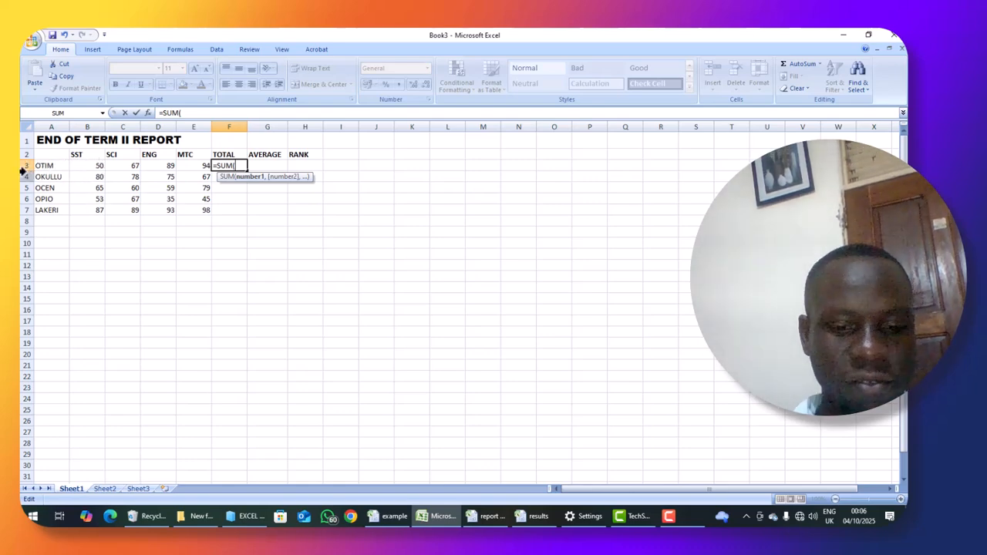
text(B3)
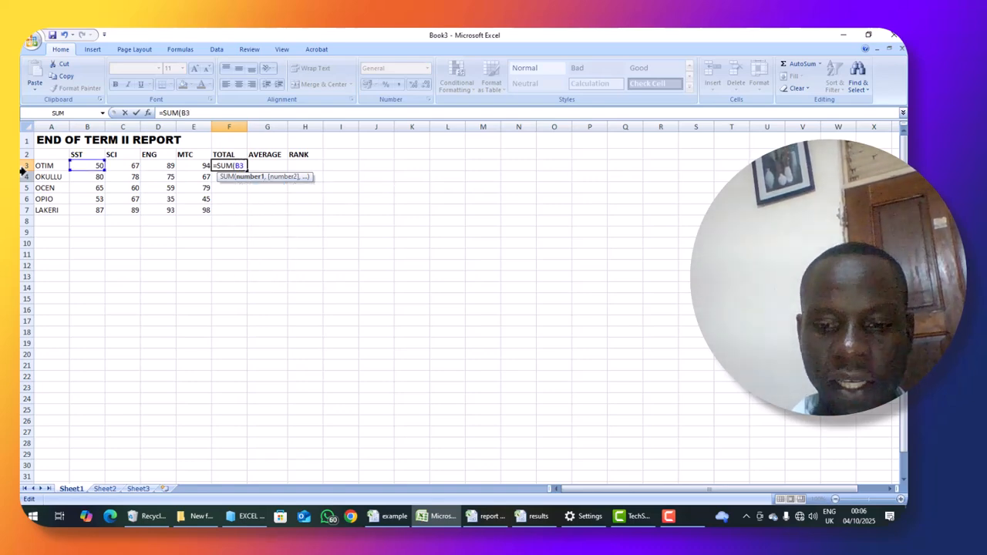
text(:)
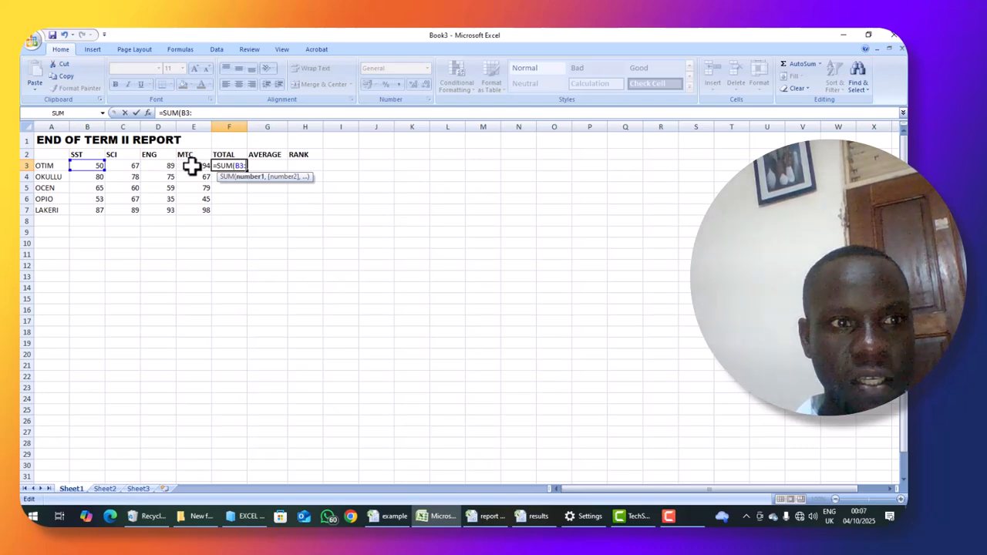
text(E)
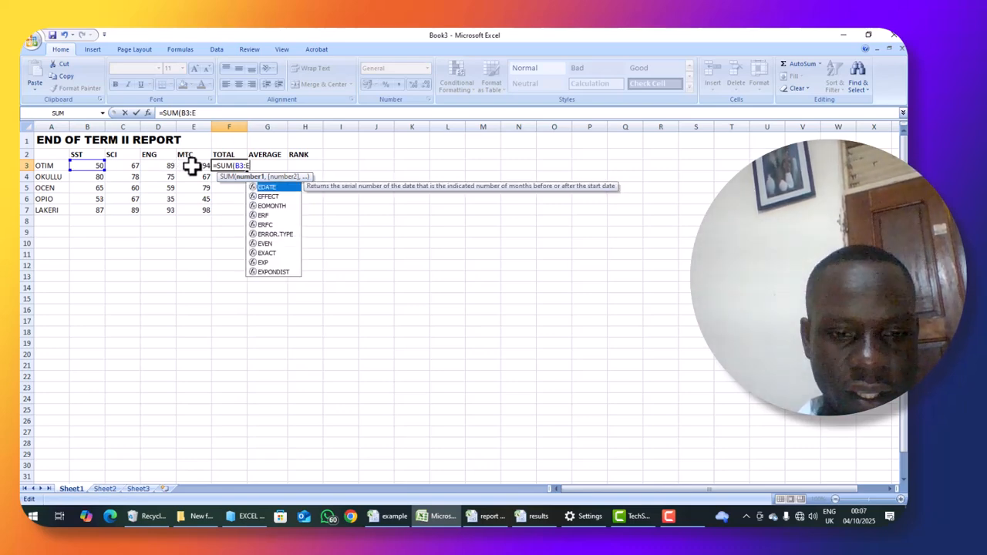
text(3)
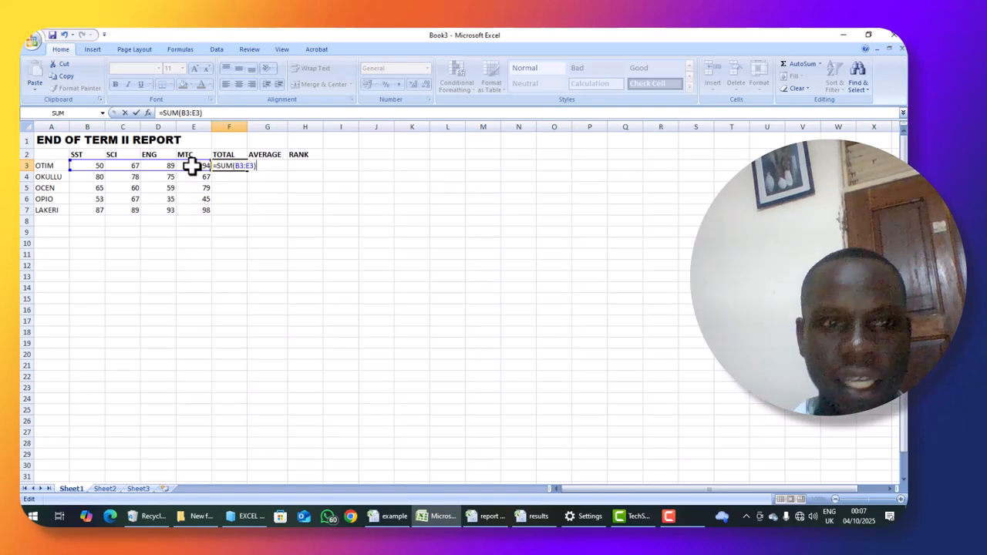
key(Return)
- Review the marks in B3 to E3 against the total, and fill the formula from F3 down to F7
click(222, 165)
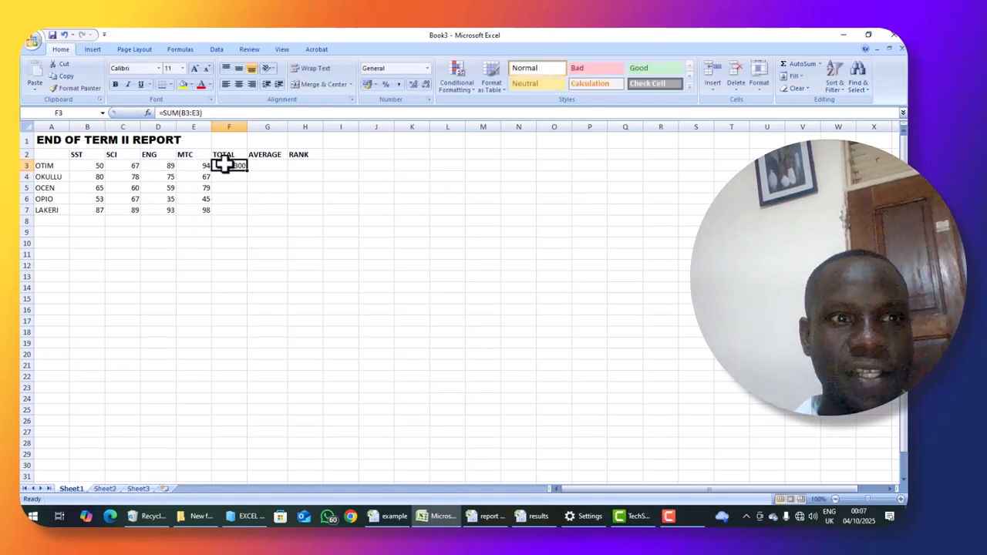
click(87, 165)
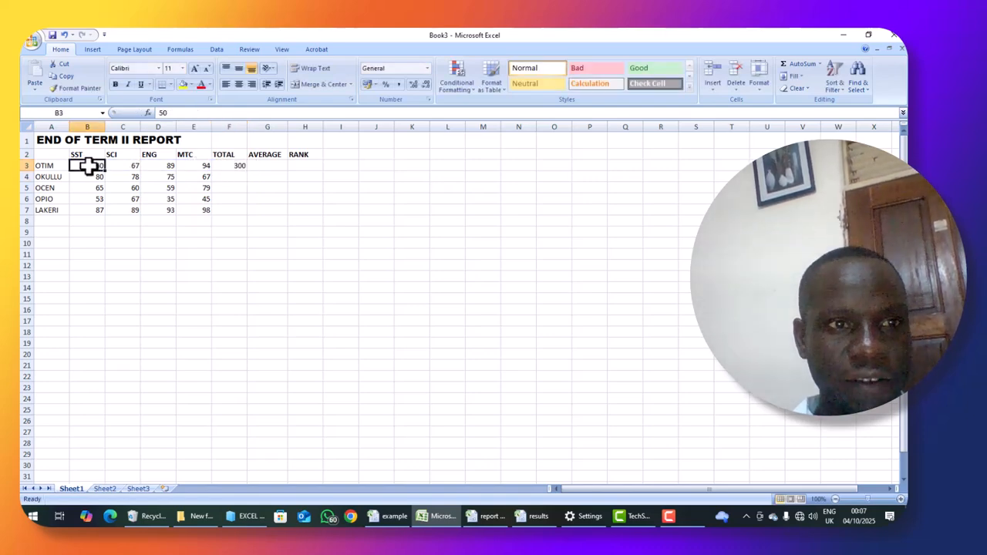
click(130, 164)
click(150, 163)
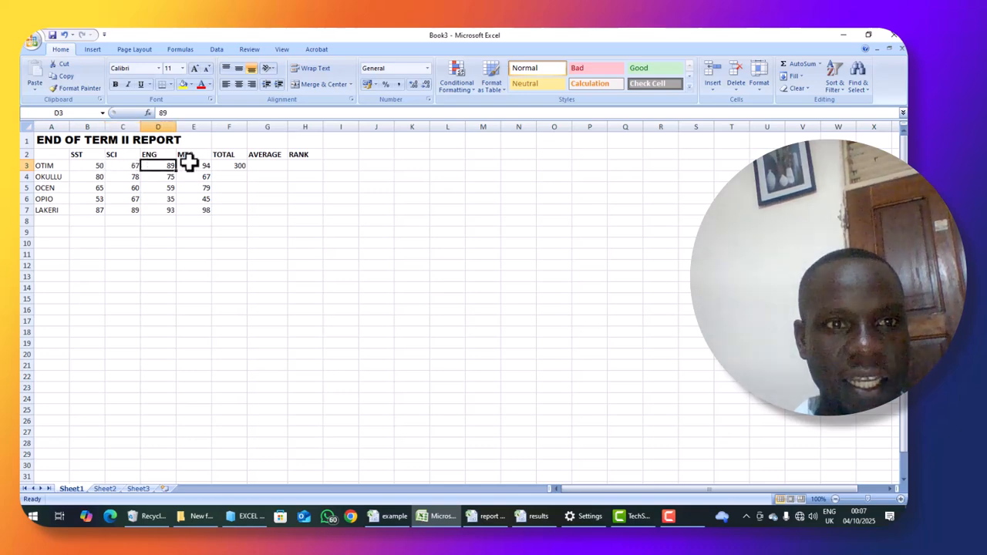
click(189, 163)
click(230, 167)
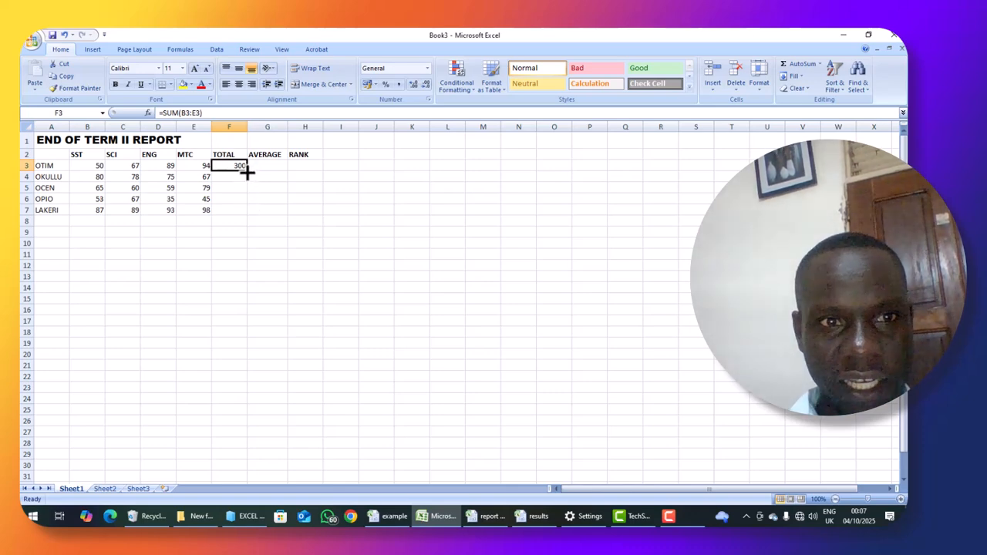
drag(247, 173, 245, 213)
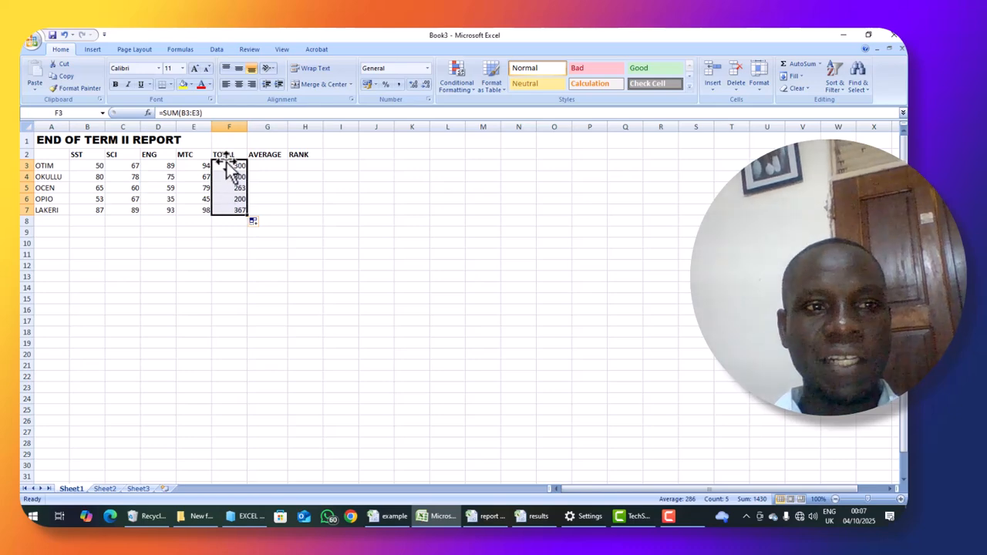
click(282, 255)
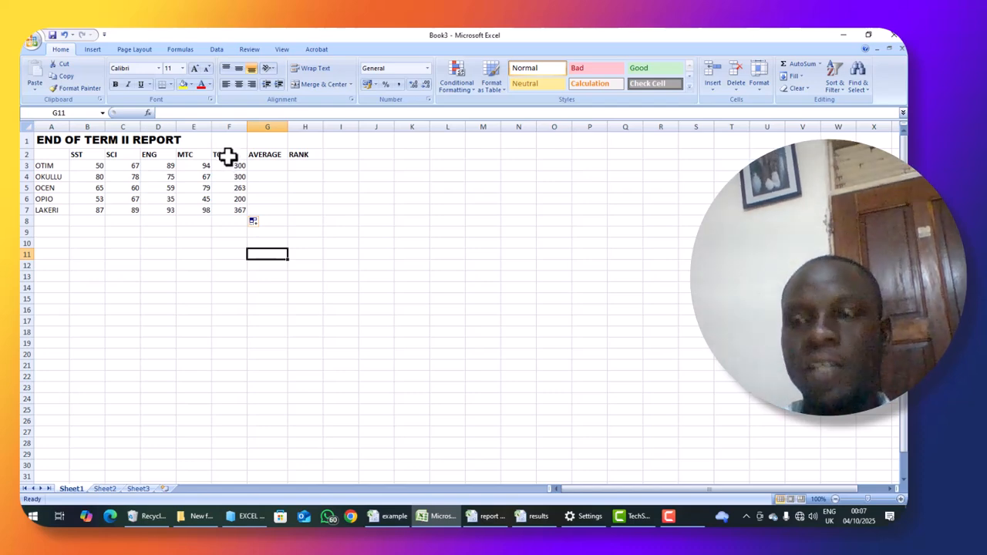
- Calculate the averages by entering the formula =F3/2 in cell G3 and filling it down to G7
click(267, 165)
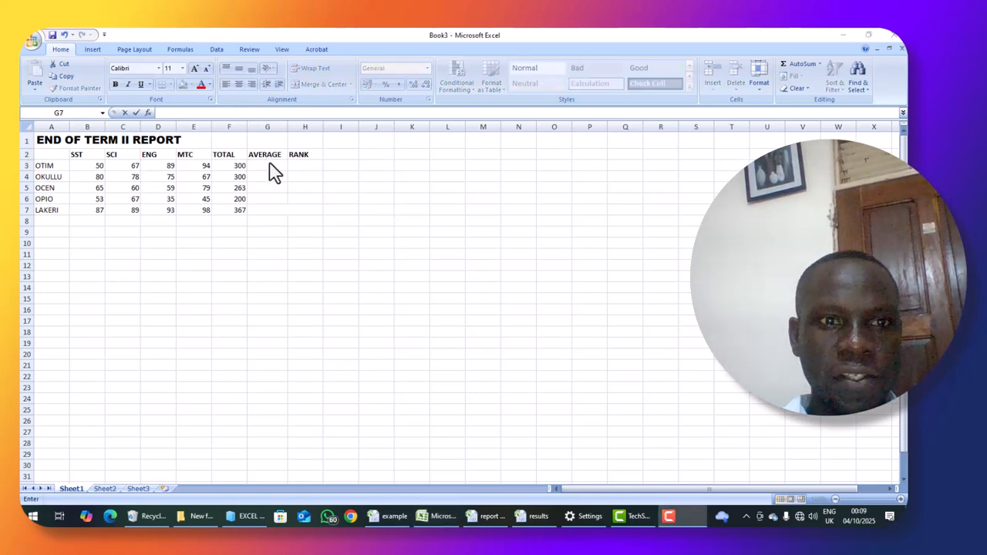
click(267, 166)
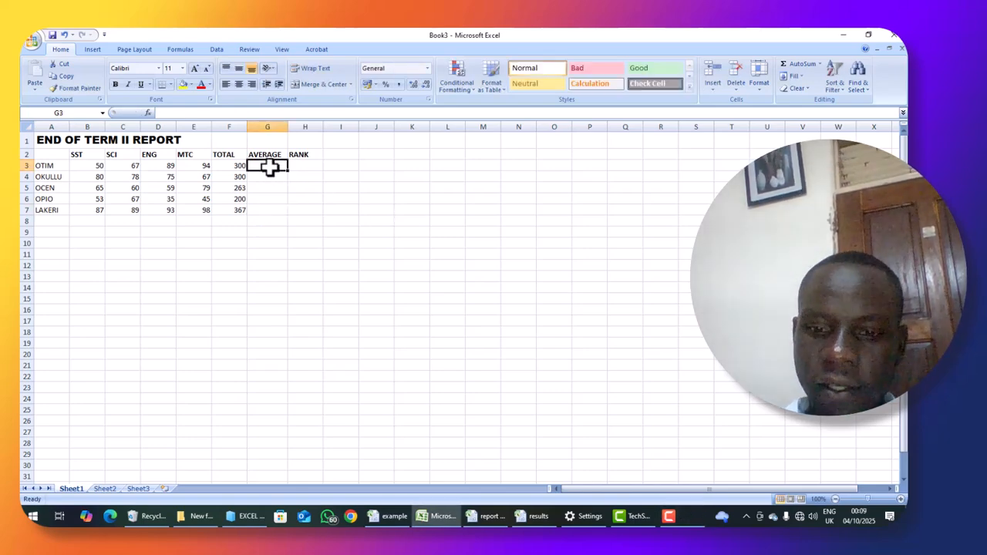
text(=)
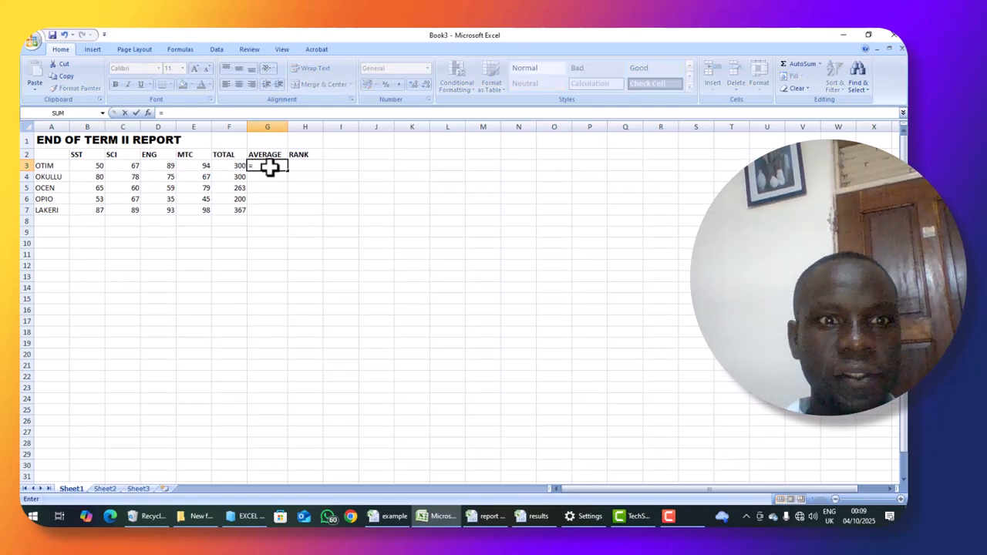
click(236, 165)
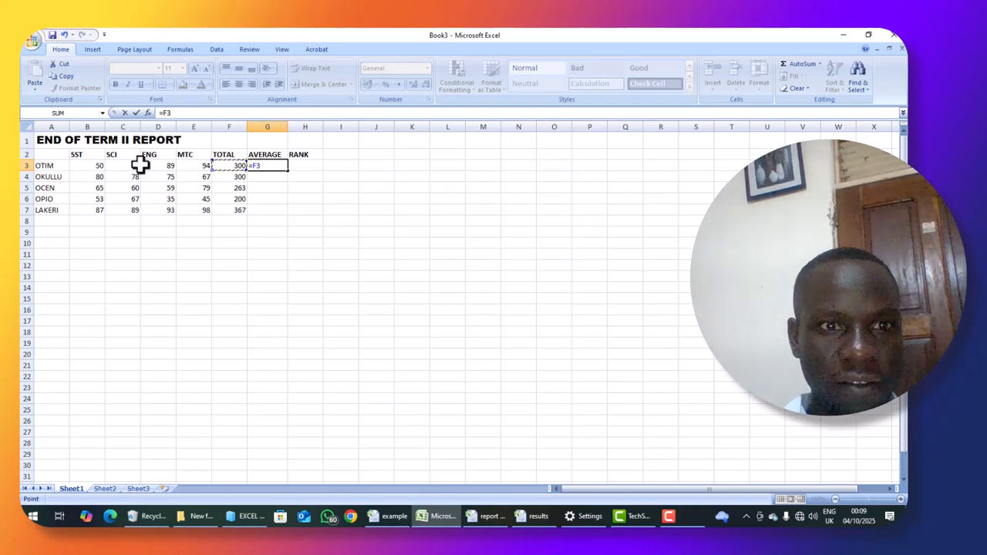
text(/2)
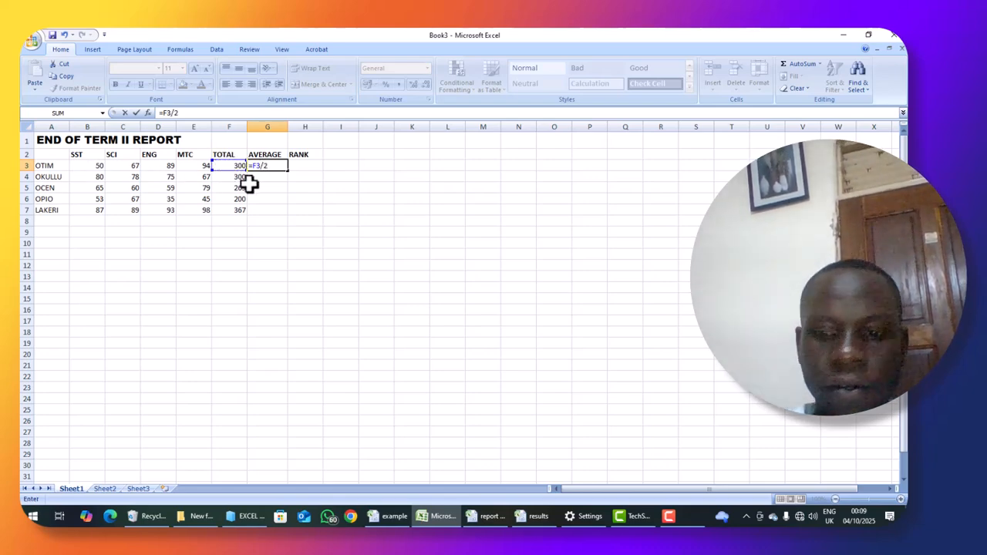
key(Return)
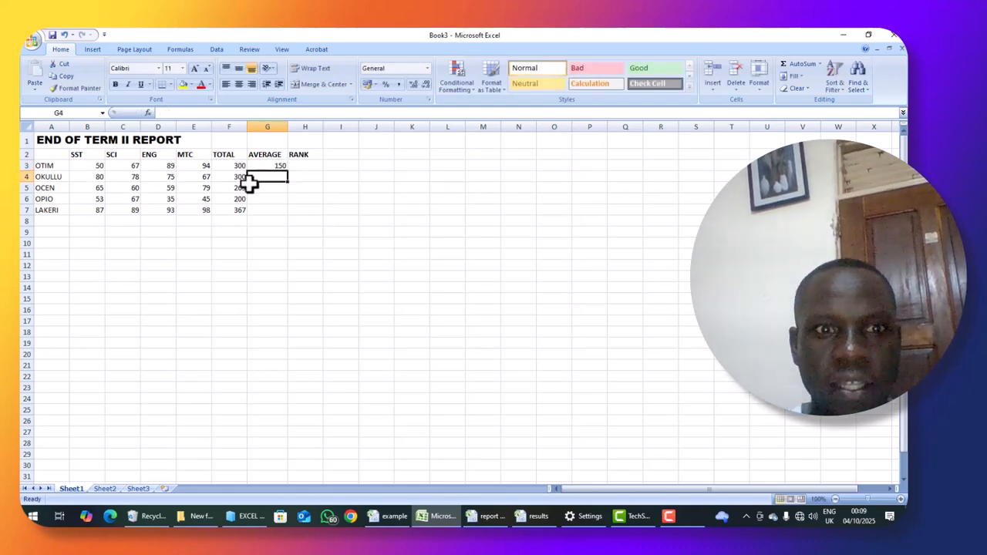
click(260, 165)
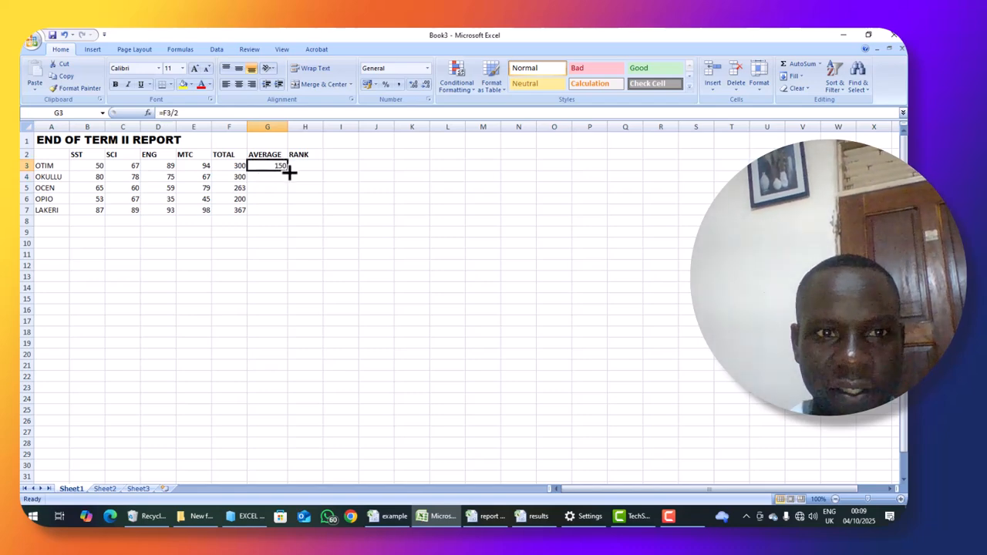
drag(289, 173, 289, 214)
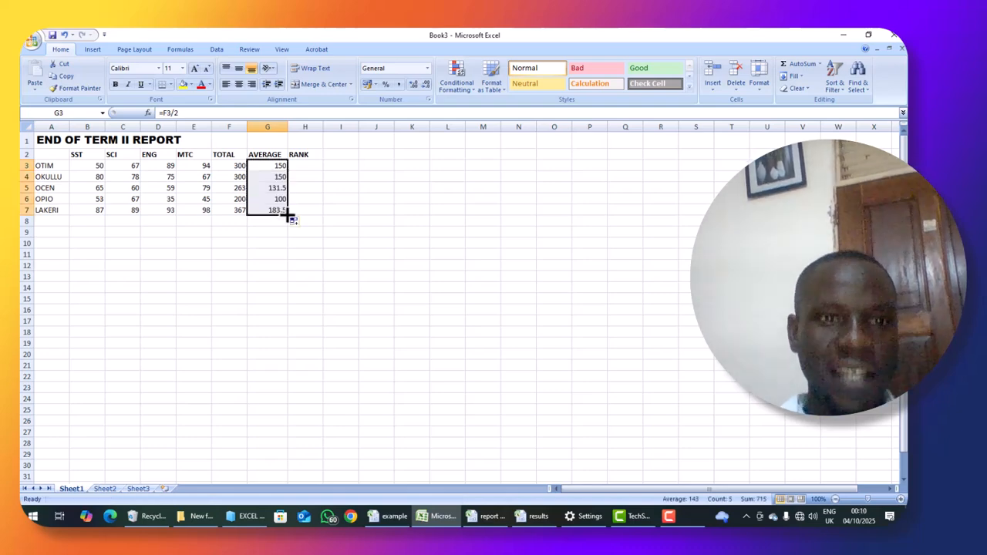
- Start a RANK formula in cell H3 with G3 as the number to rank
click(306, 164)
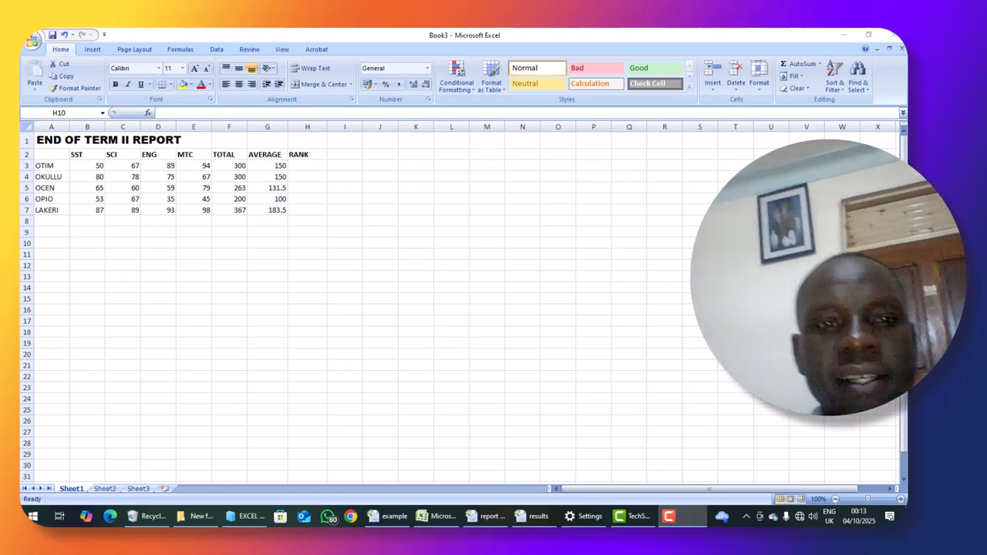
click(309, 163)
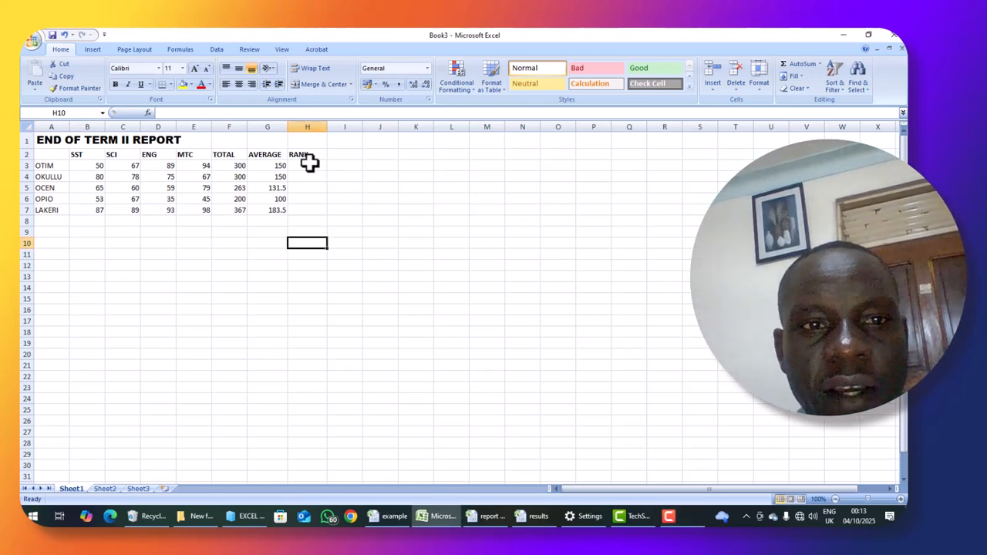
double_click(309, 165)
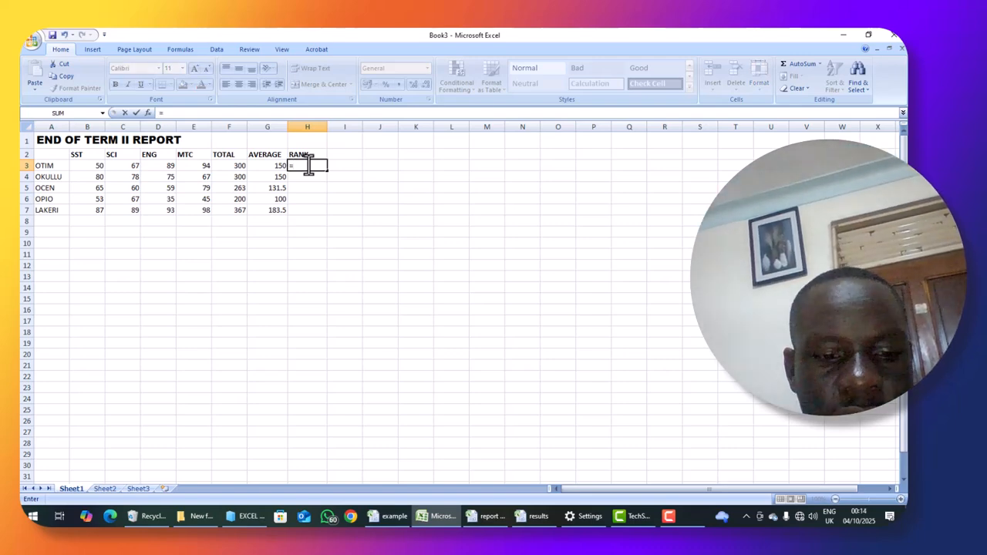
text(=RANK()
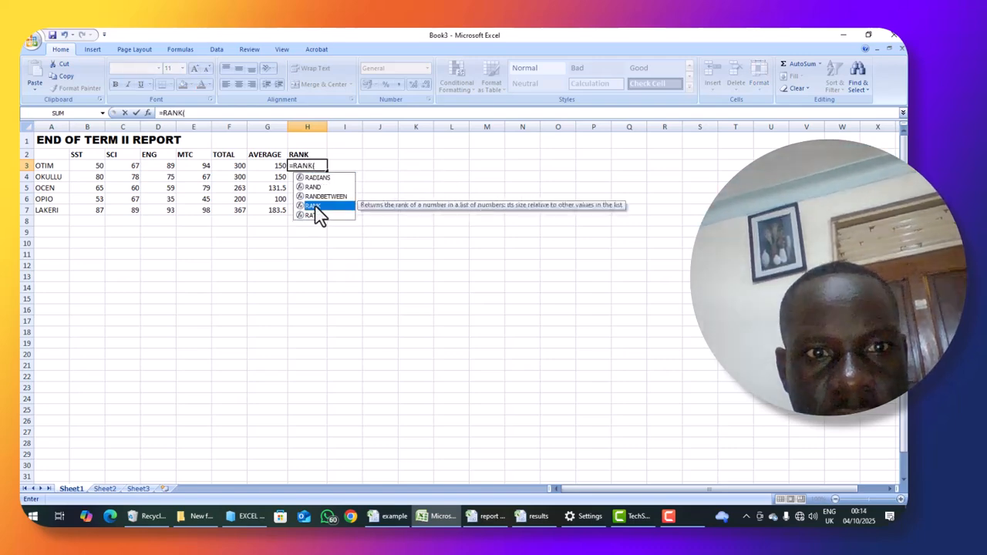
double_click(313, 205)
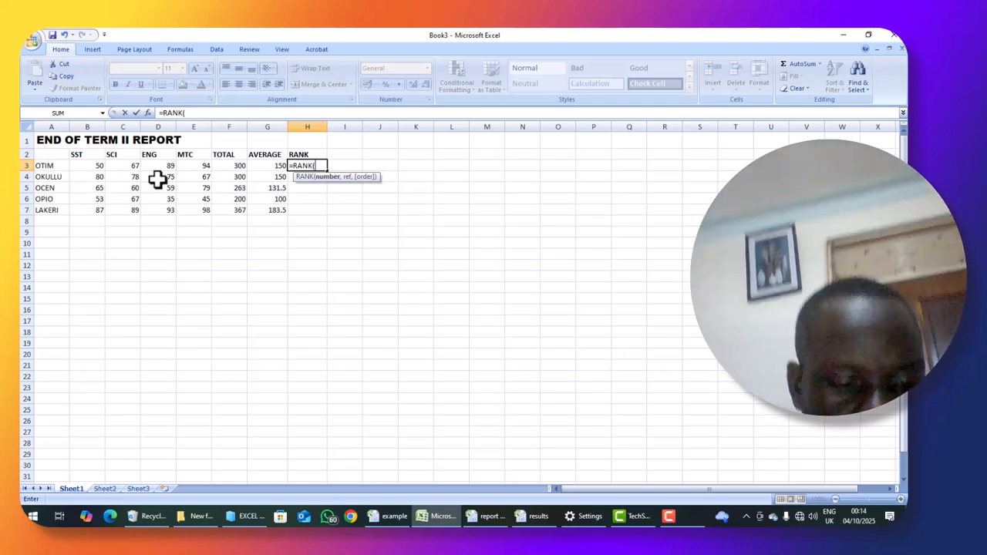
text(")
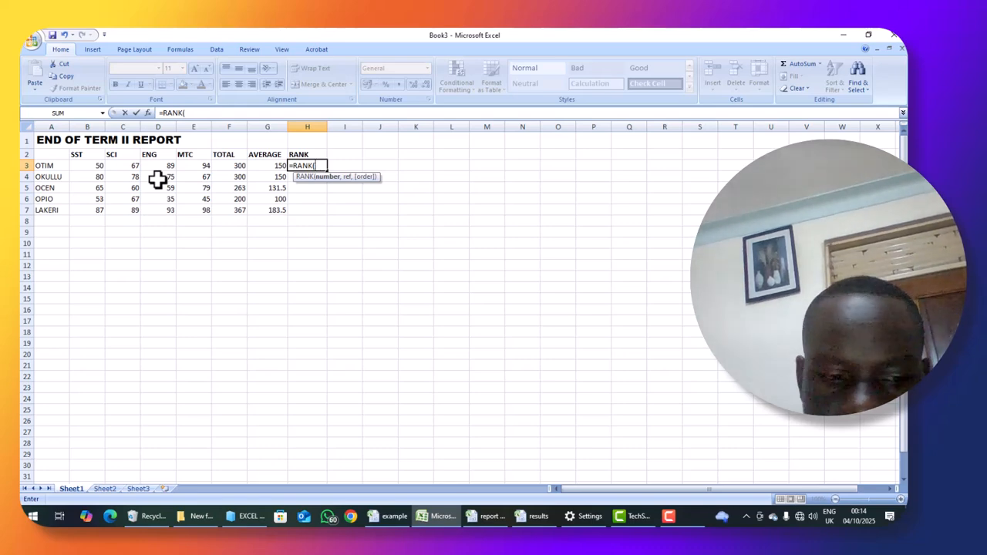
text($)
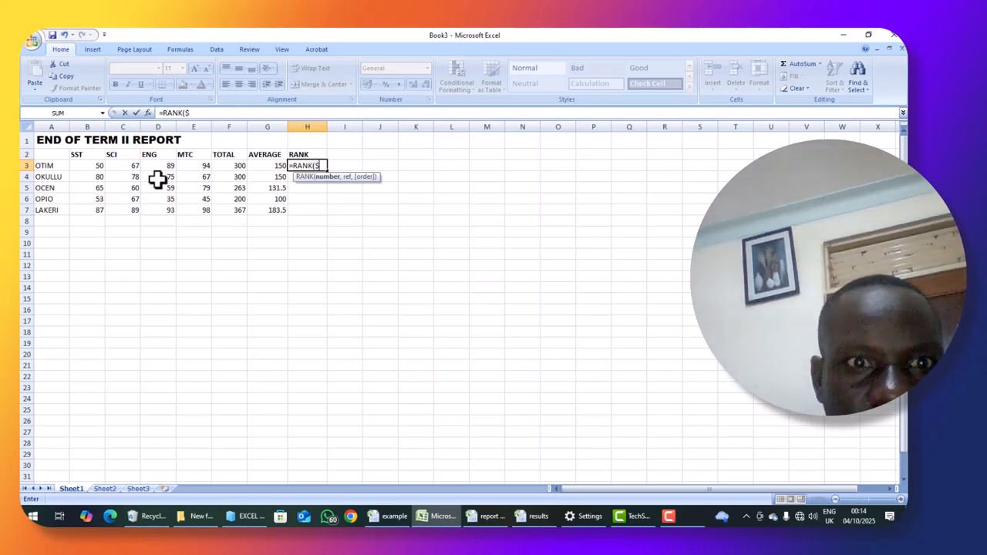
key(BackSpace)
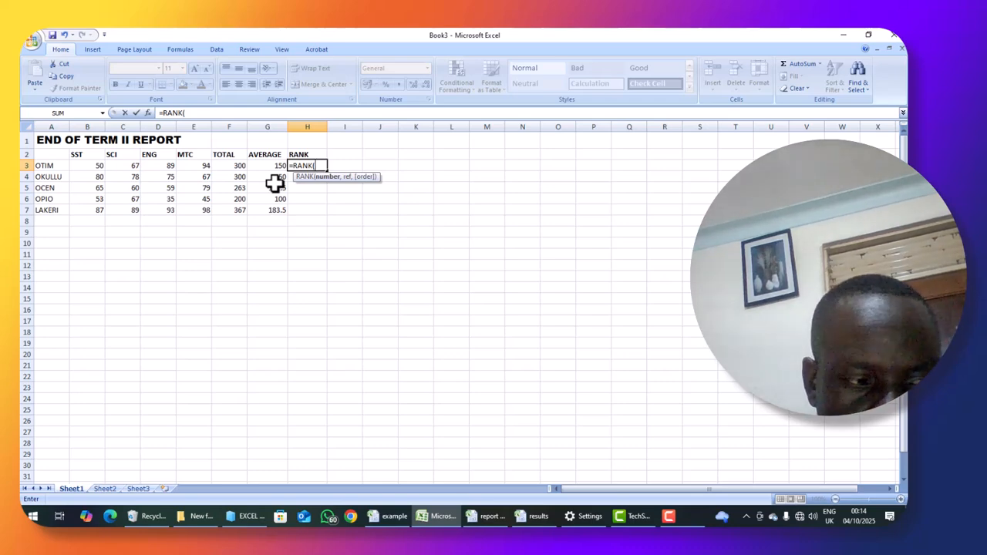
text(G3)
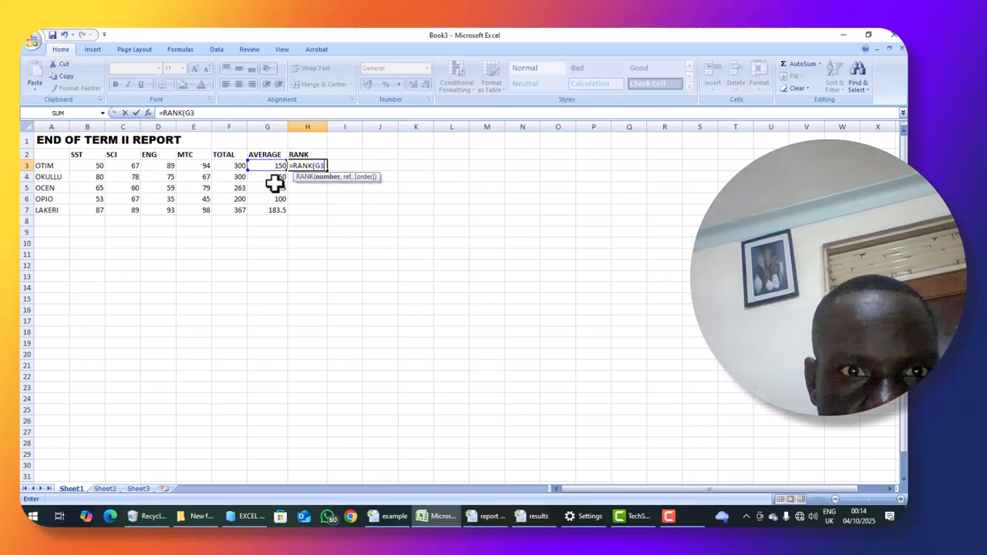
text(,)
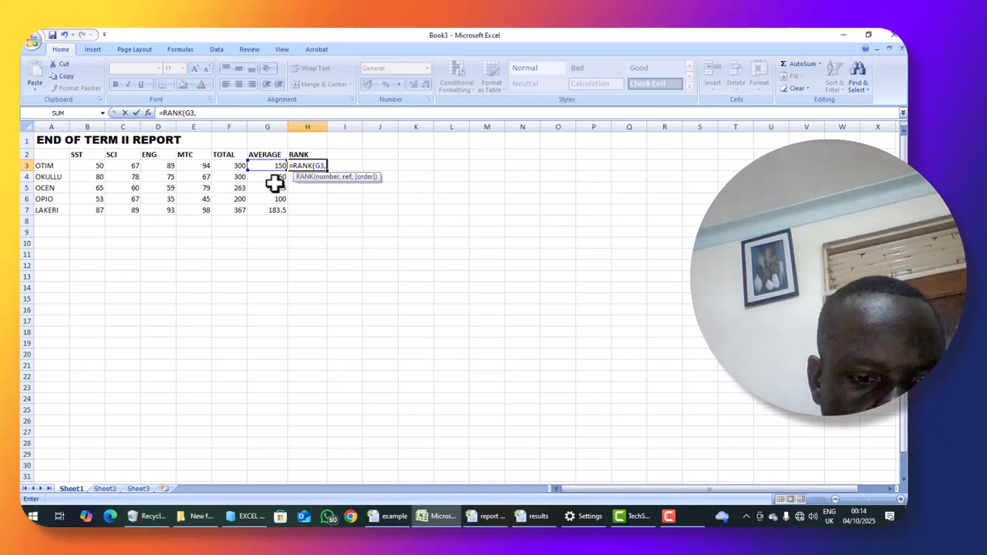
text($)
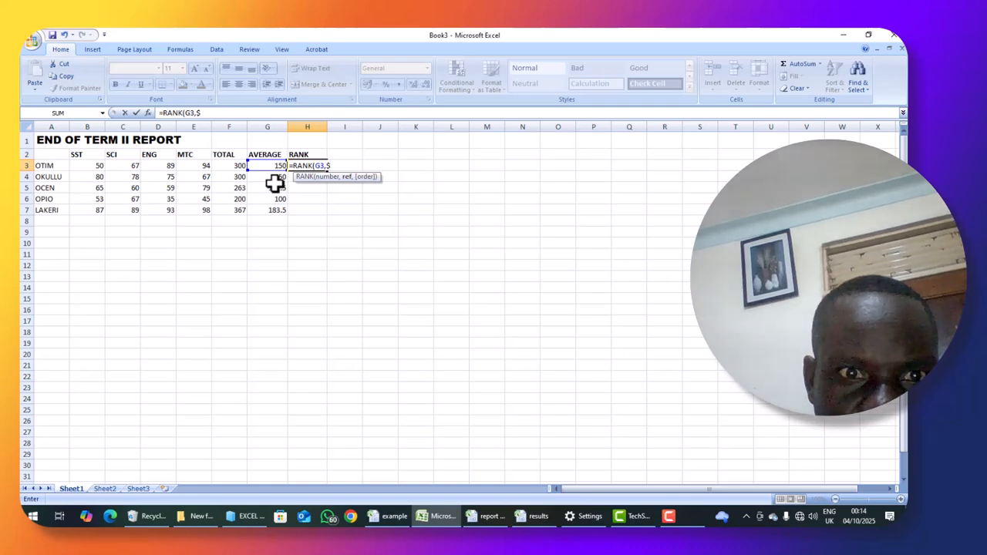
text(G)
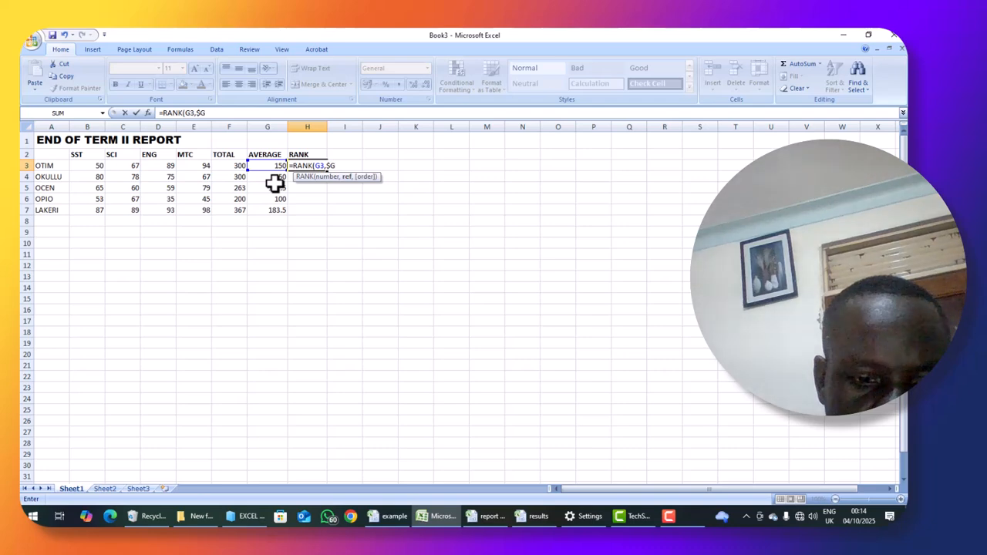
text($3)
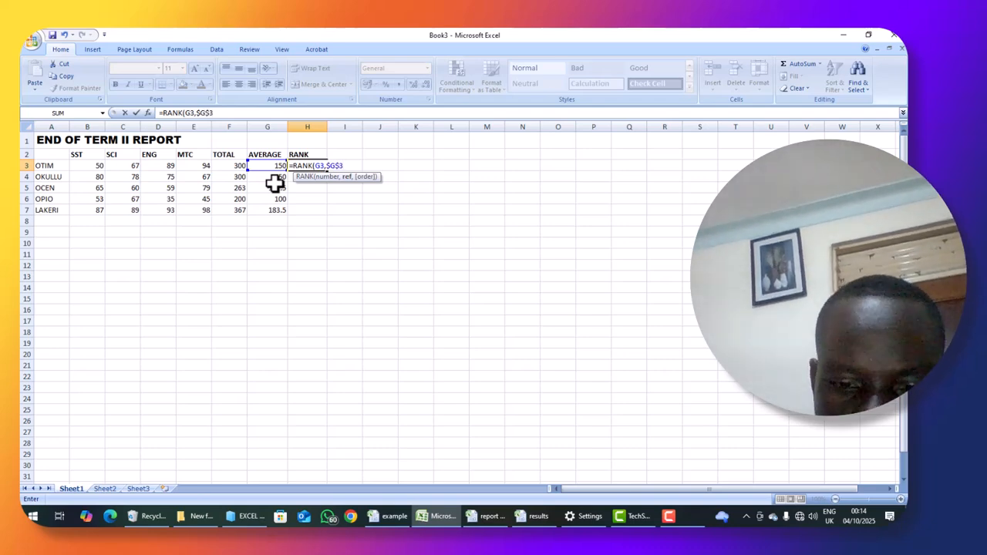
text(:)
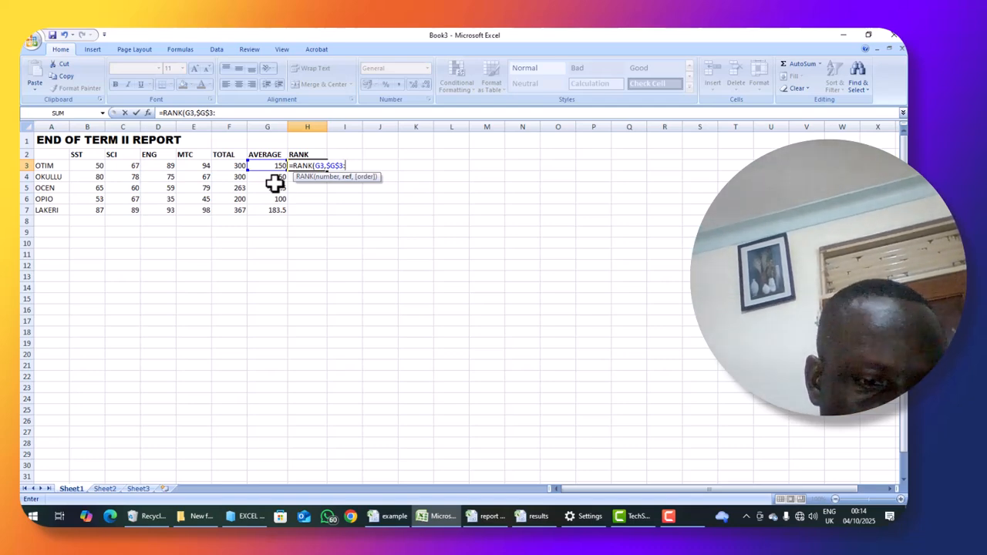
text($G)
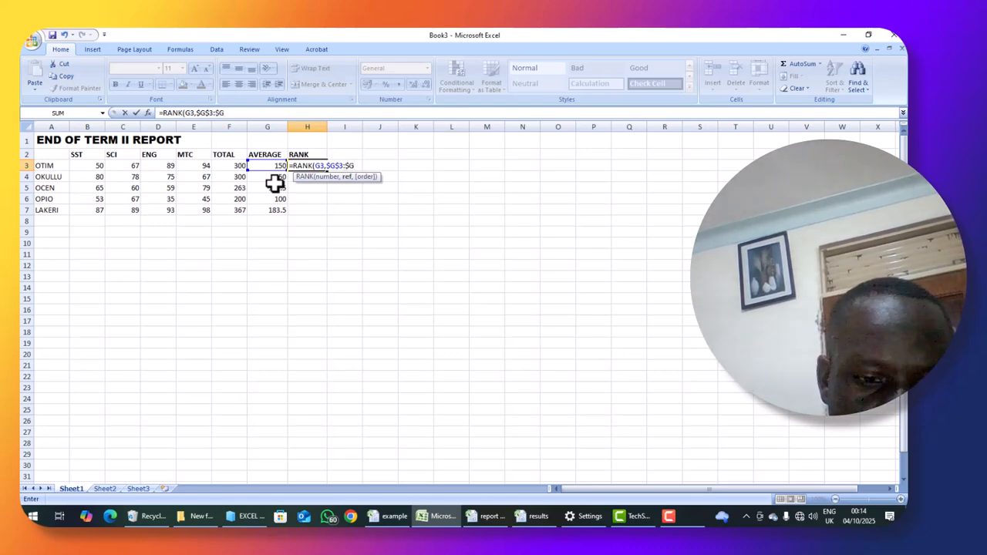
text($)
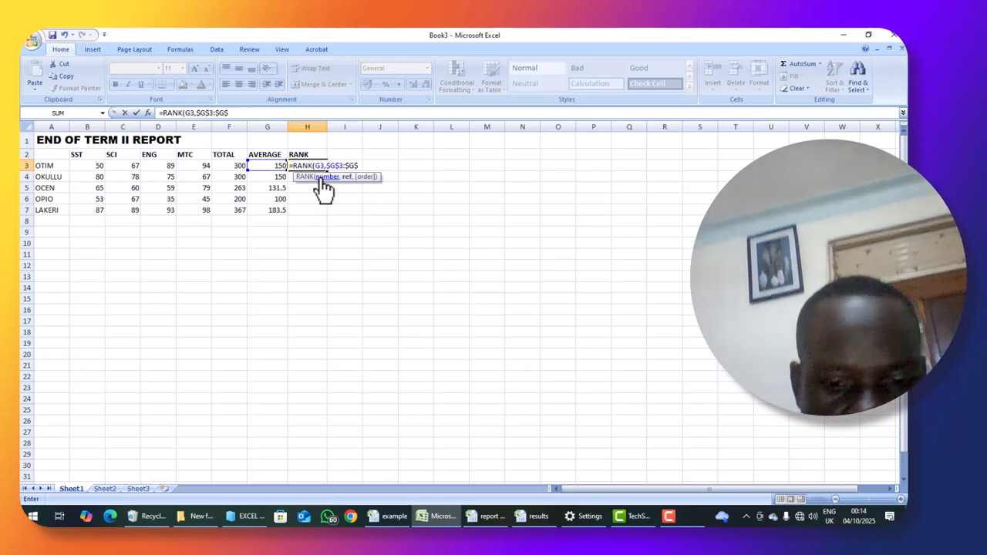
text(7)
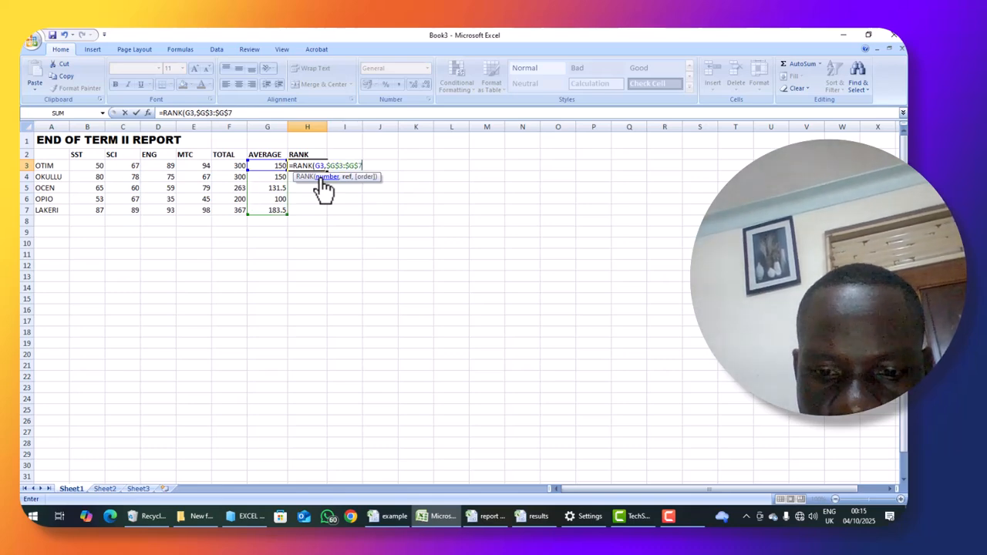
- Complete the RANK formula in H3 with the absolute reference range $G$3:$G$7
key(Return)
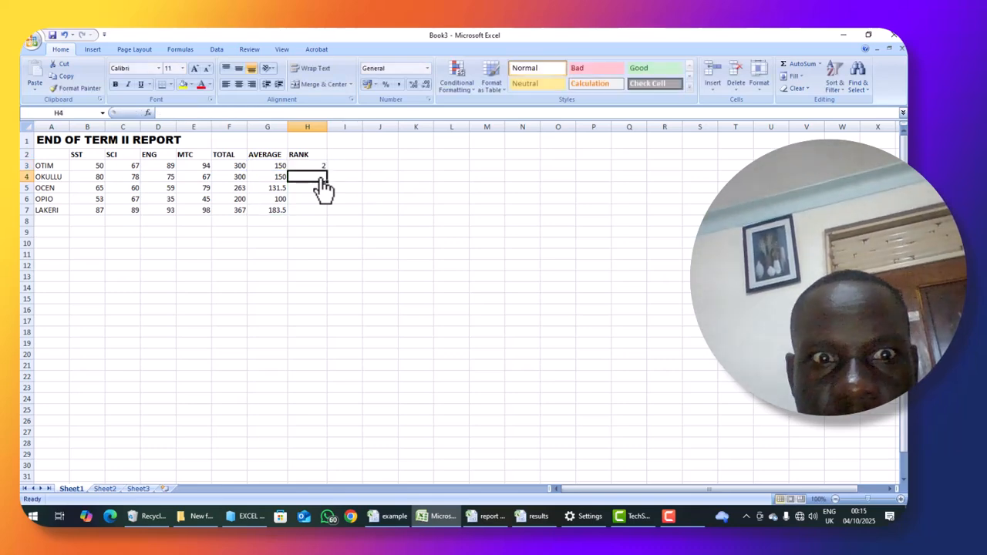
- Fill the rank formula from H3 down to H7 and deselect the range
click(309, 165)
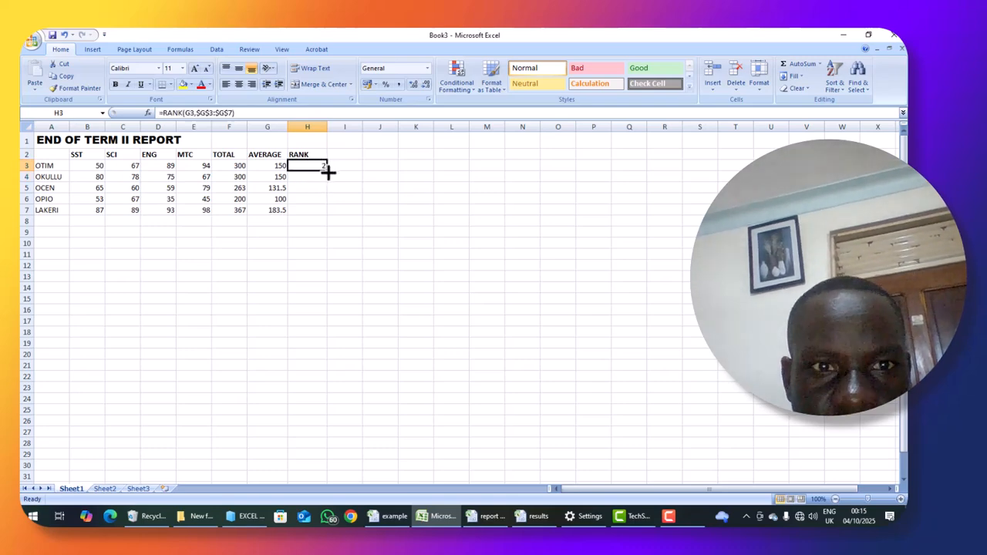
drag(328, 171, 327, 214)
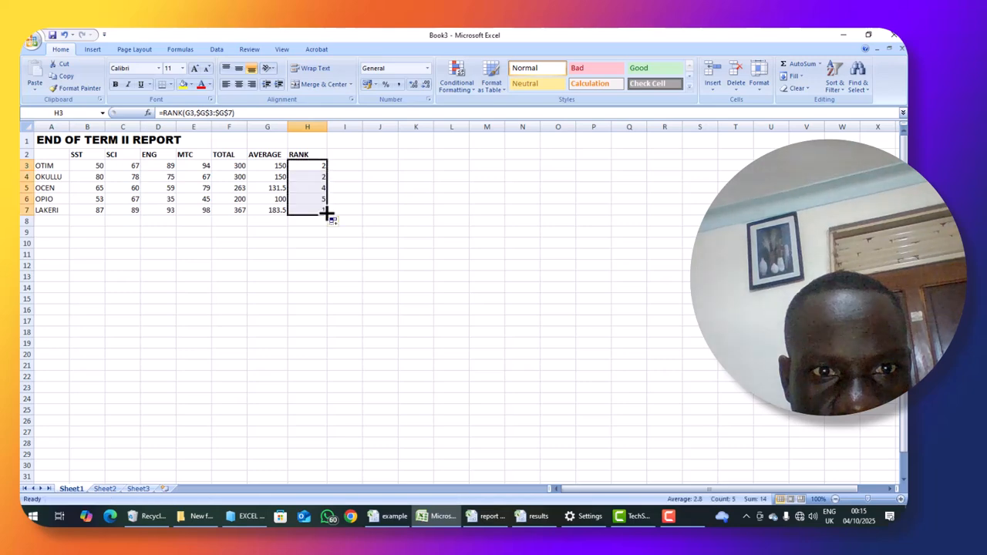
click(334, 280)
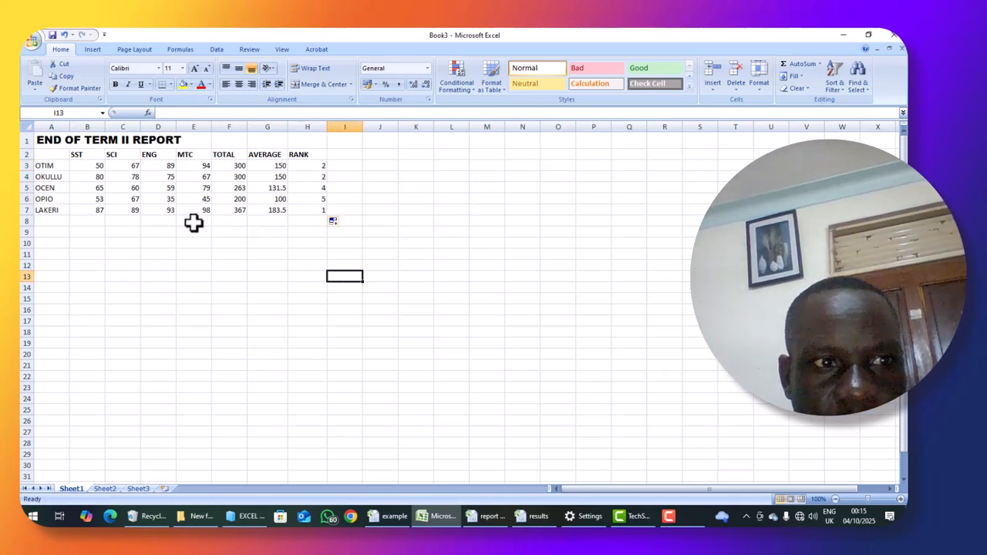